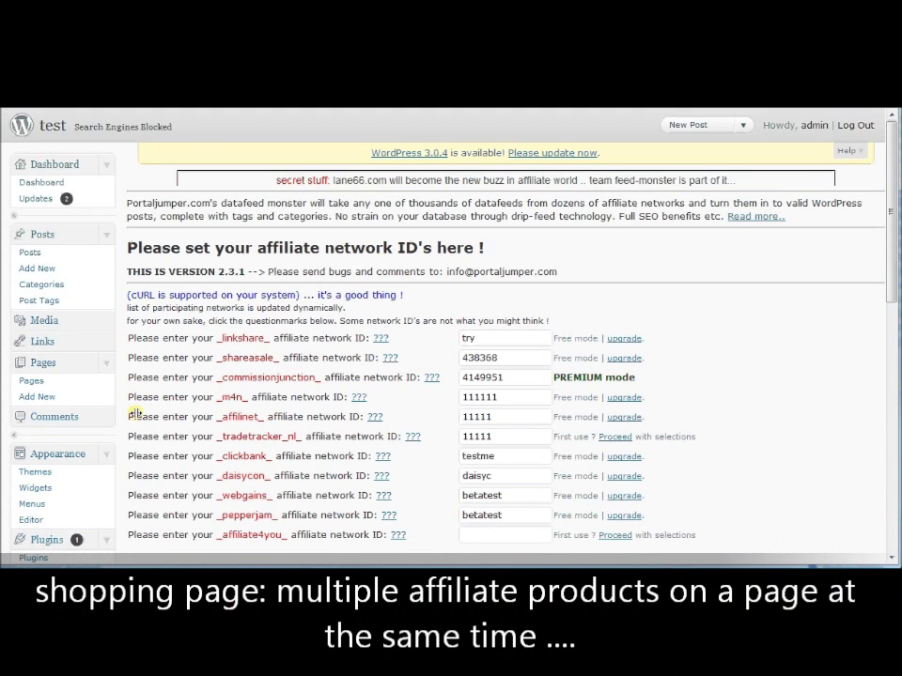
- Go to the L66 affiliate 'upload my own csv' page from the admin sidebar
{"action": "scroll", "coordinate": [131, 427], "scroll_direction": "down", "scroll_amount": 10}
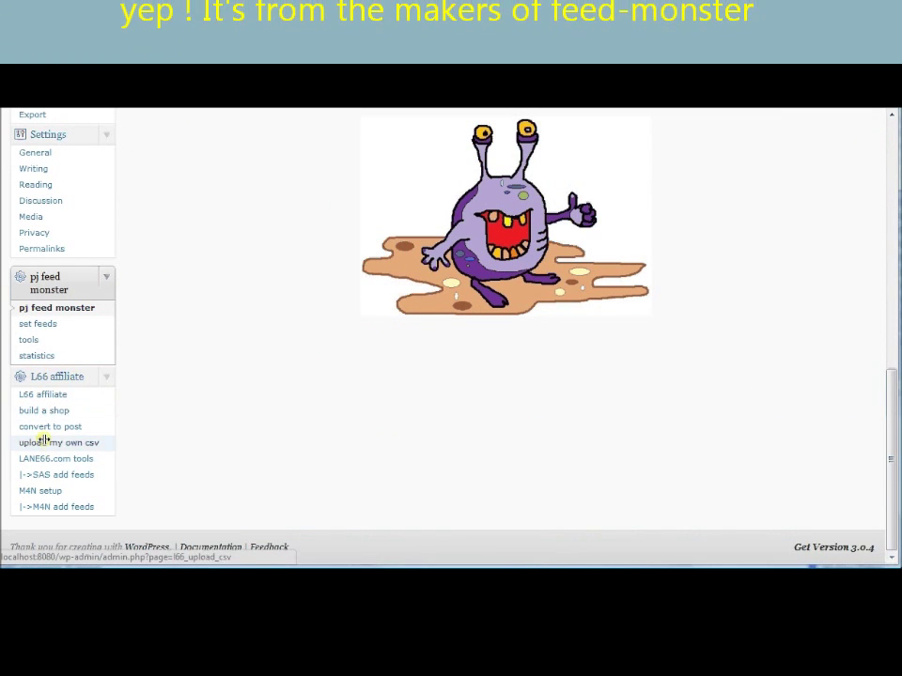
{"action": "left_click", "coordinate": [44, 442]}
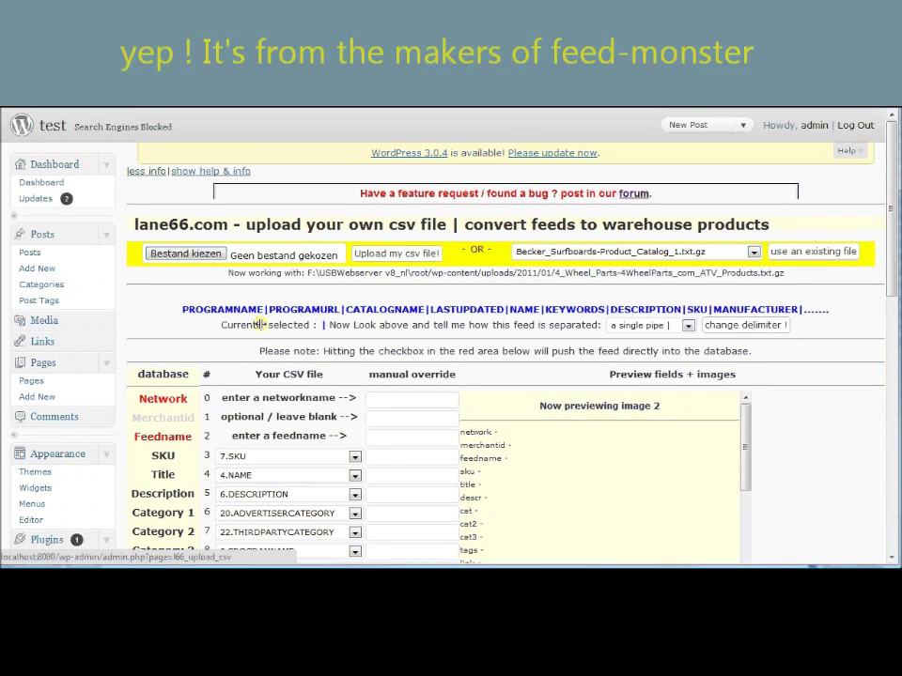
- Select the 4_Wheel_Parts ATV product catalog .txt.gz file as the feed to upload
{"action": "left_click", "coordinate": [200, 255]}
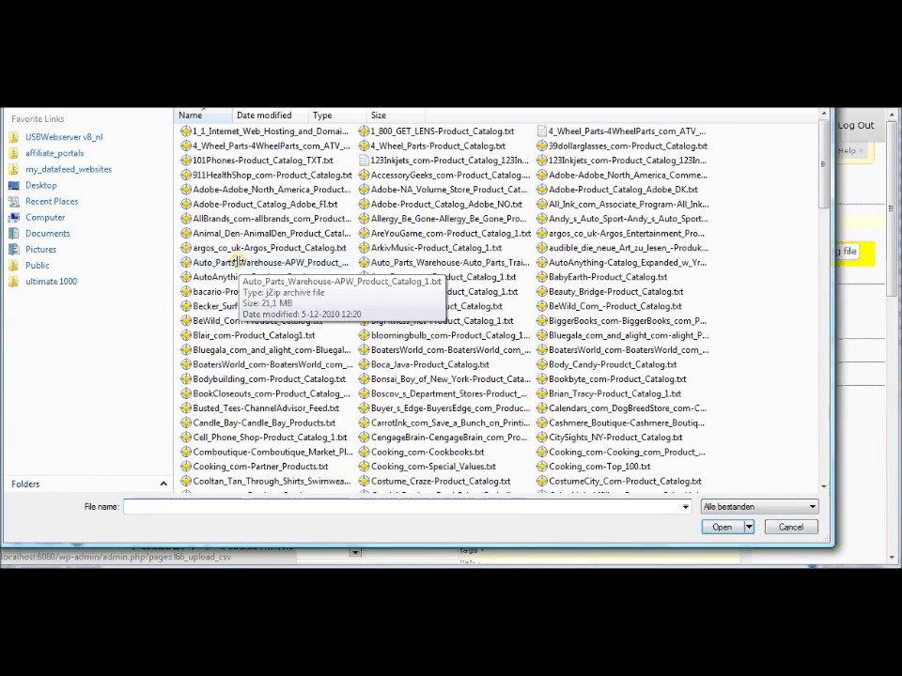
{"action": "double_click", "coordinate": [239, 147]}
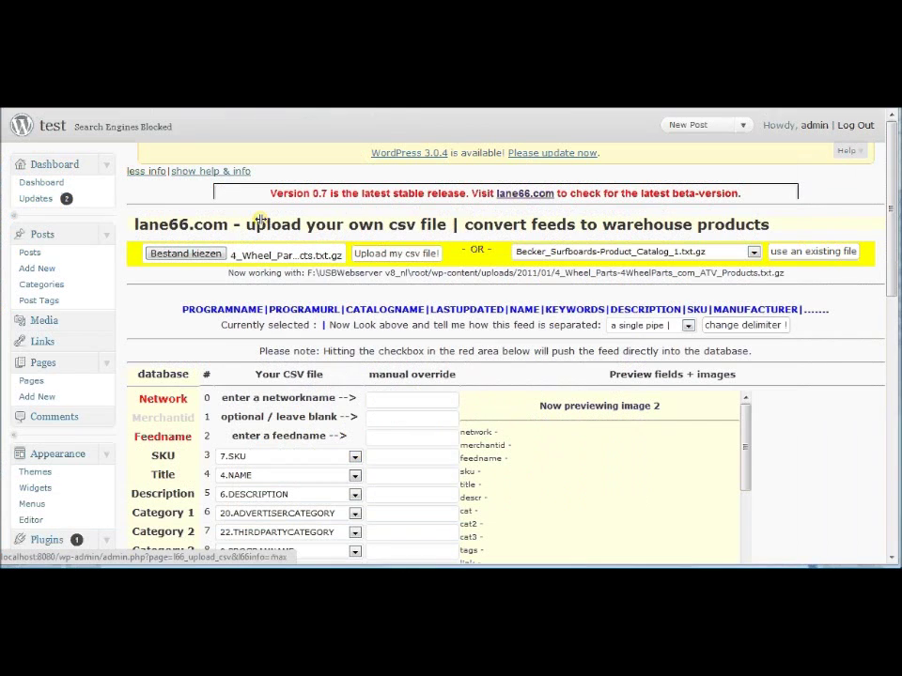
- Upload the ATV catalog and review its columns mapped to SKU, Title, Price and other fields
{"action": "left_click", "coordinate": [364, 252]}
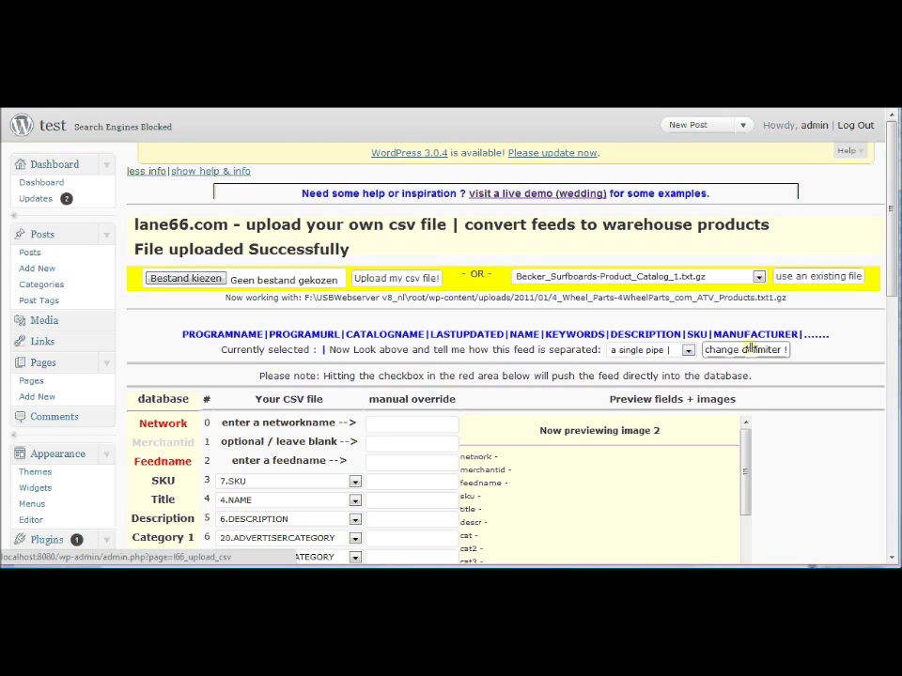
{"action": "scroll", "coordinate": [726, 349], "scroll_direction": "down", "scroll_amount": 5}
{"action": "scroll", "coordinate": [490, 393], "scroll_direction": "down", "scroll_amount": 2}
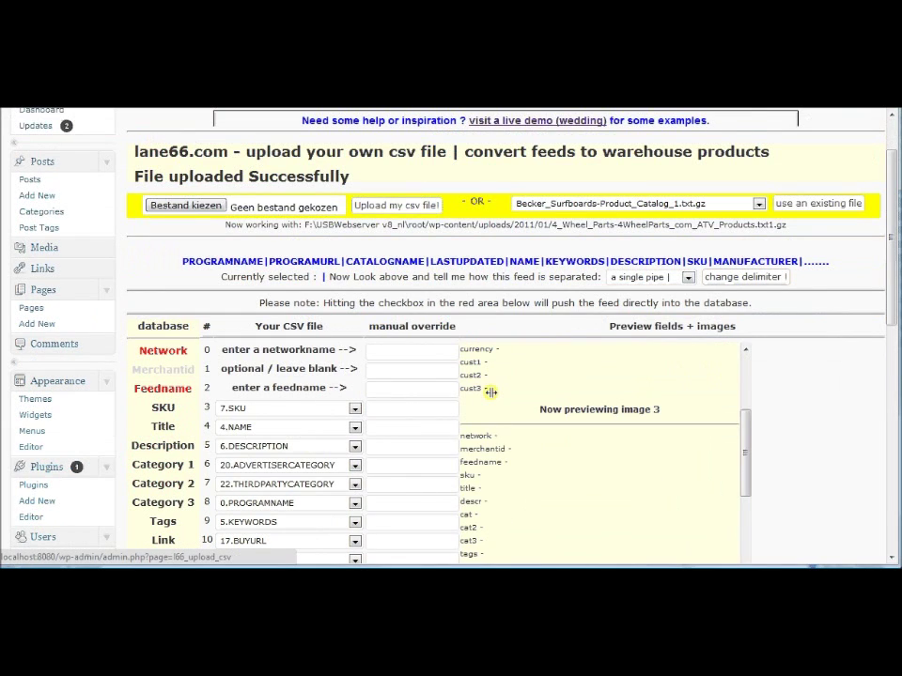
{"action": "scroll", "coordinate": [405, 409], "scroll_direction": "down", "scroll_amount": 3}
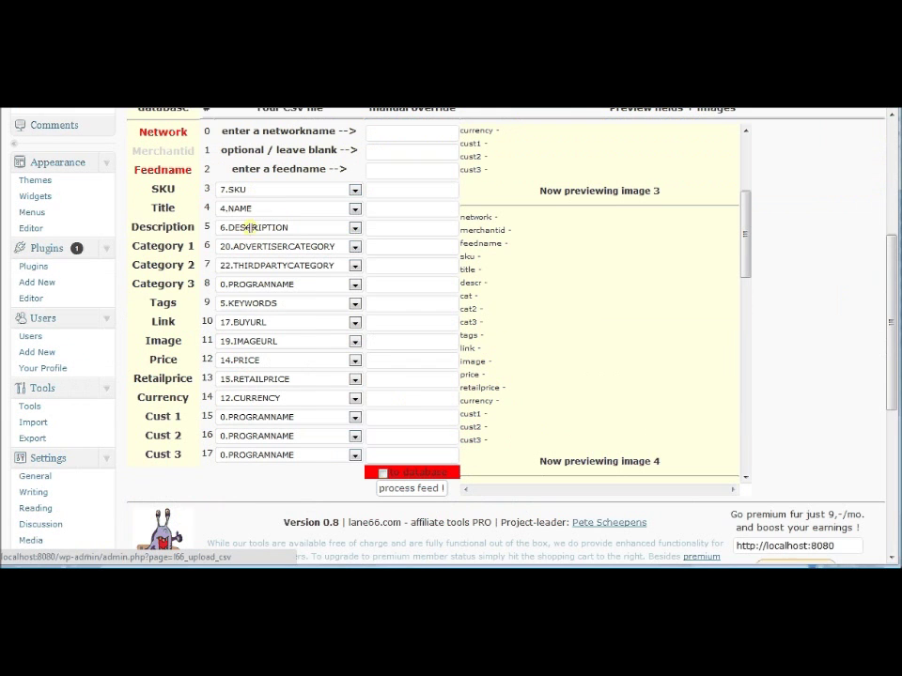
- Process the uploaded feed to preview its products
{"action": "left_click", "coordinate": [404, 490]}
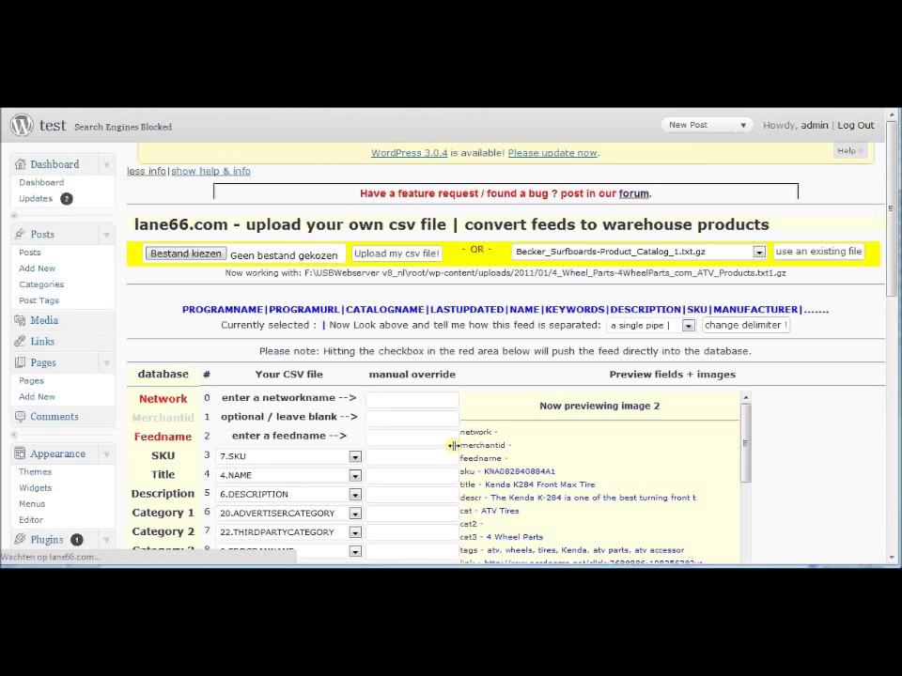
{"action": "scroll", "coordinate": [452, 446], "scroll_direction": "down", "scroll_amount": 3}
{"action": "scroll", "coordinate": [663, 400], "scroll_direction": "down", "scroll_amount": 3}
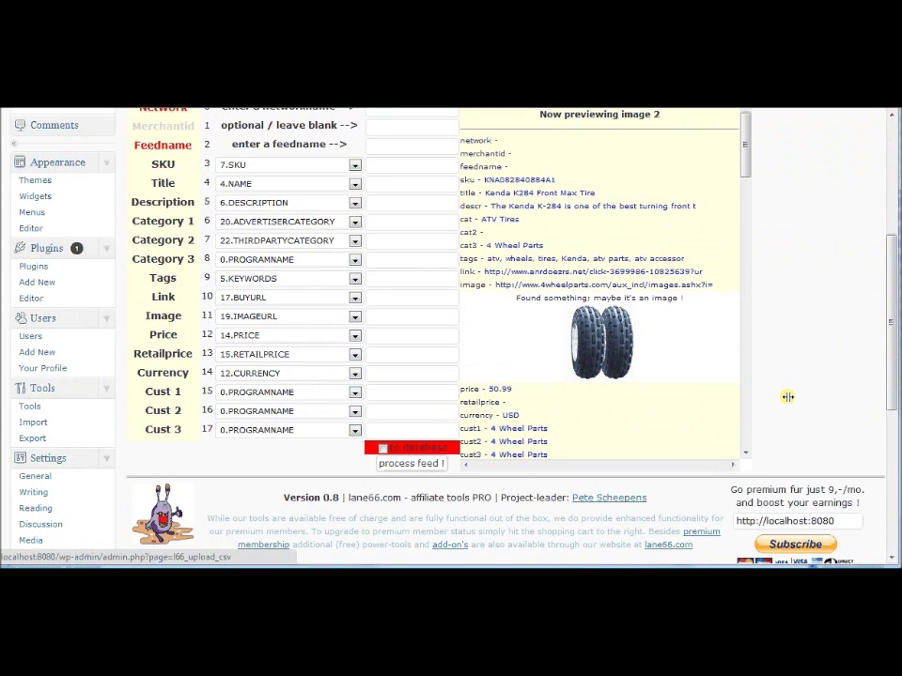
{"action": "scroll", "coordinate": [413, 187], "scroll_direction": "up", "scroll_amount": 3}
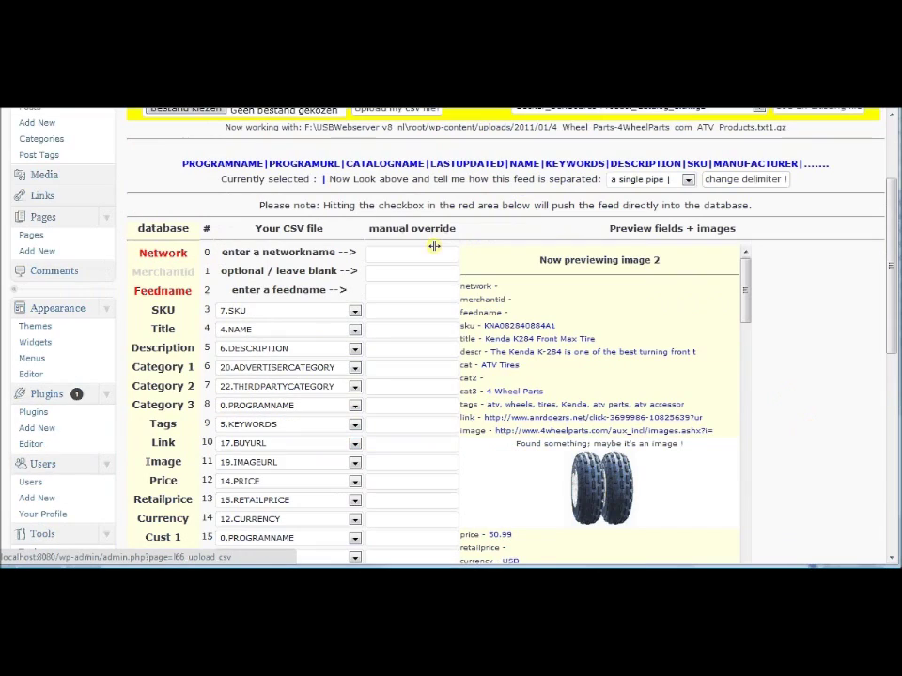
- Enter a network name override and feed name 'wheels', then reprocess the feed
{"action": "left_click", "coordinate": [387, 252]}
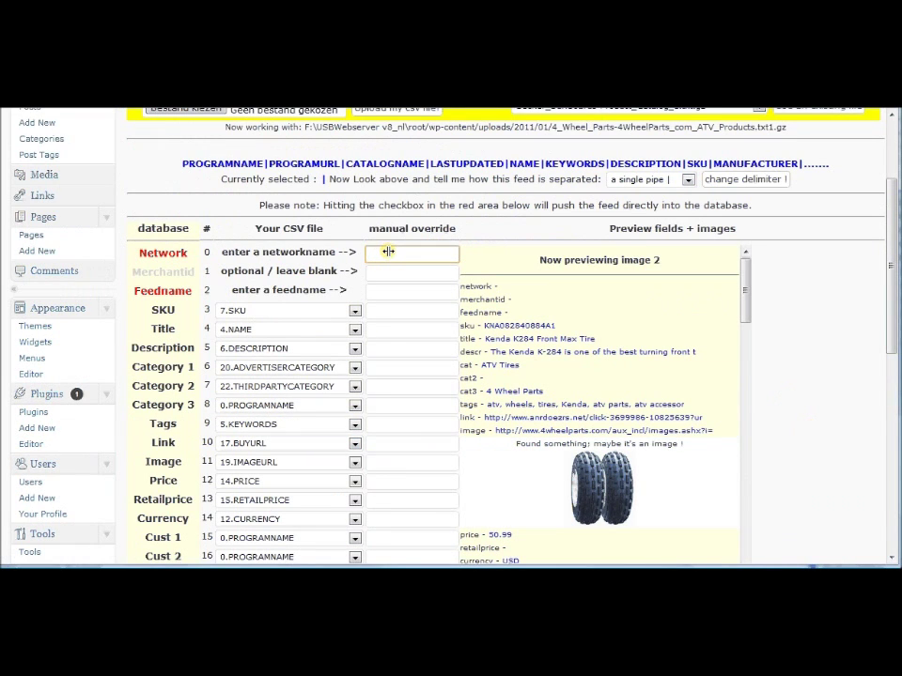
{"action": "type", "text": "pet"}
{"action": "key", "text": "Tab"}
{"action": "key", "text": "Tab"}
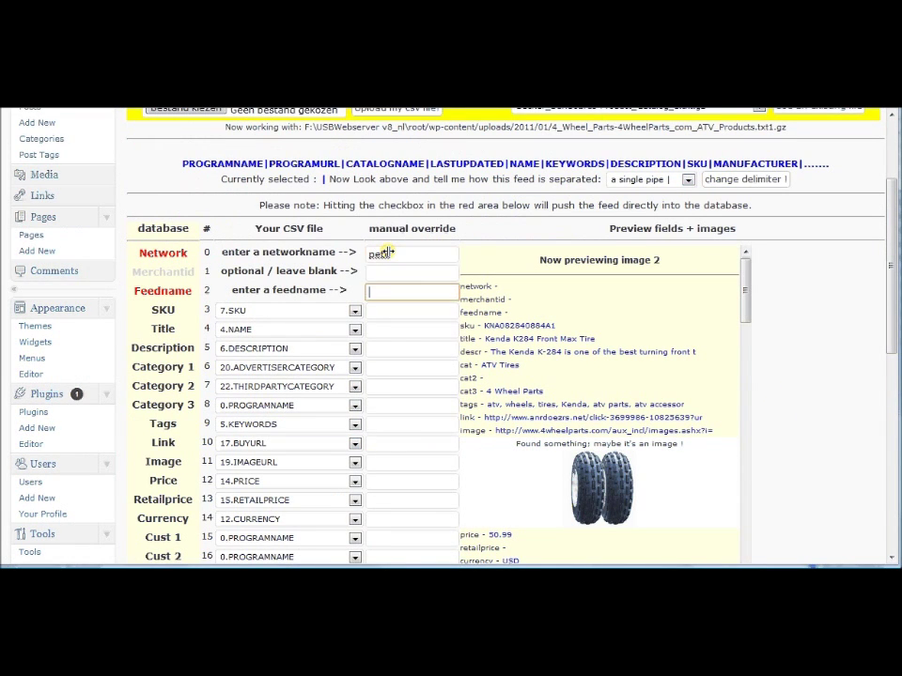
{"action": "type", "text": "wheels"}
{"action": "scroll", "coordinate": [452, 385], "scroll_direction": "down", "scroll_amount": 3}
{"action": "left_click", "coordinate": [427, 460]}
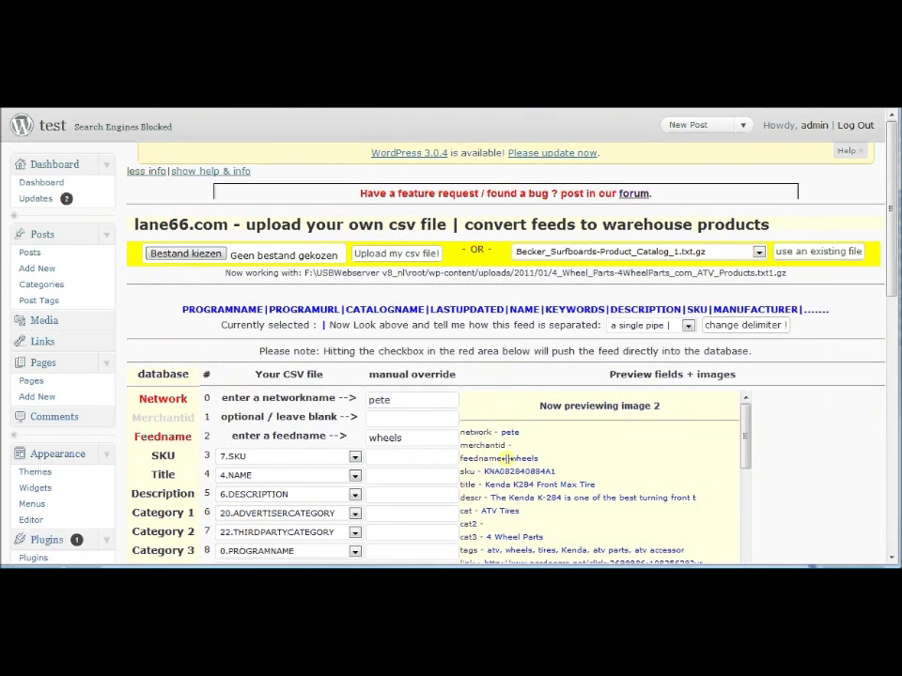
{"action": "scroll", "coordinate": [745, 463], "scroll_direction": "down", "scroll_amount": 1}
{"action": "scroll", "coordinate": [306, 356], "scroll_direction": "down", "scroll_amount": 4}
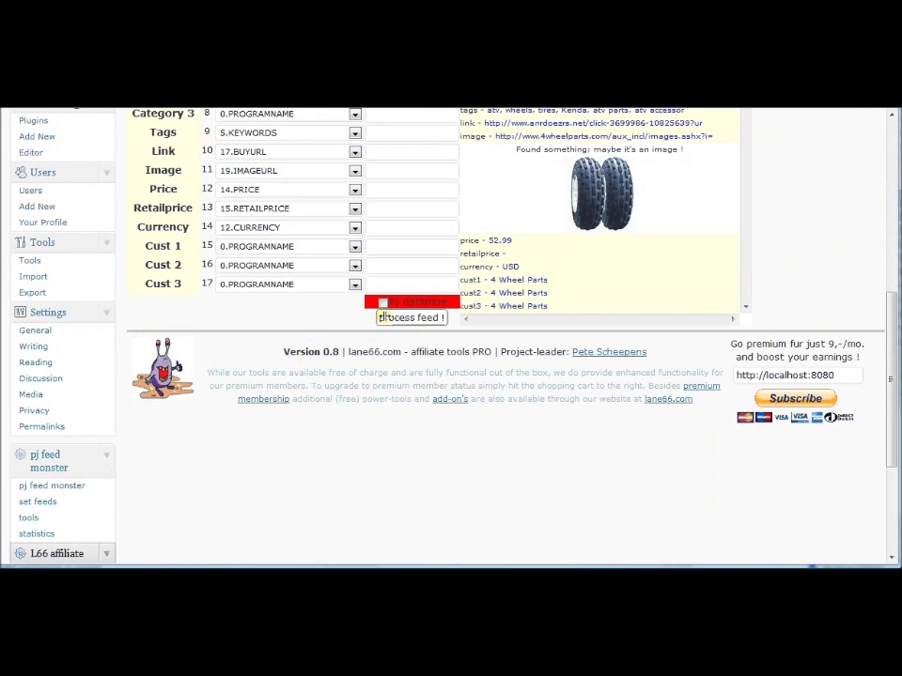
- Send the wheels feed to the database, adding 1100 products to the warehouse
{"action": "left_click", "coordinate": [383, 302]}
{"action": "left_click", "coordinate": [411, 318]}
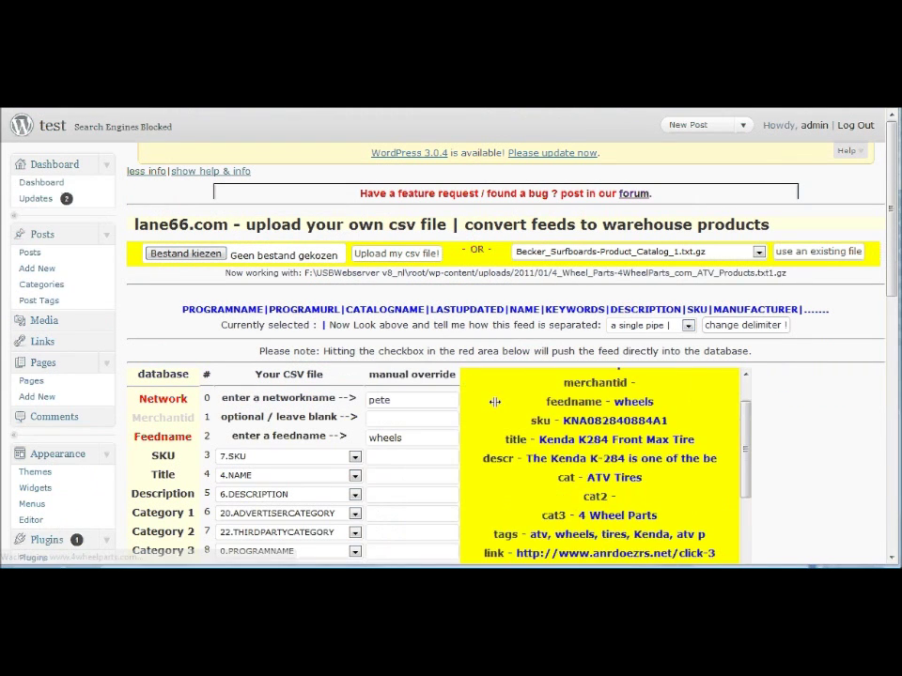
{"action": "scroll", "coordinate": [754, 273], "scroll_direction": "down", "scroll_amount": 3}
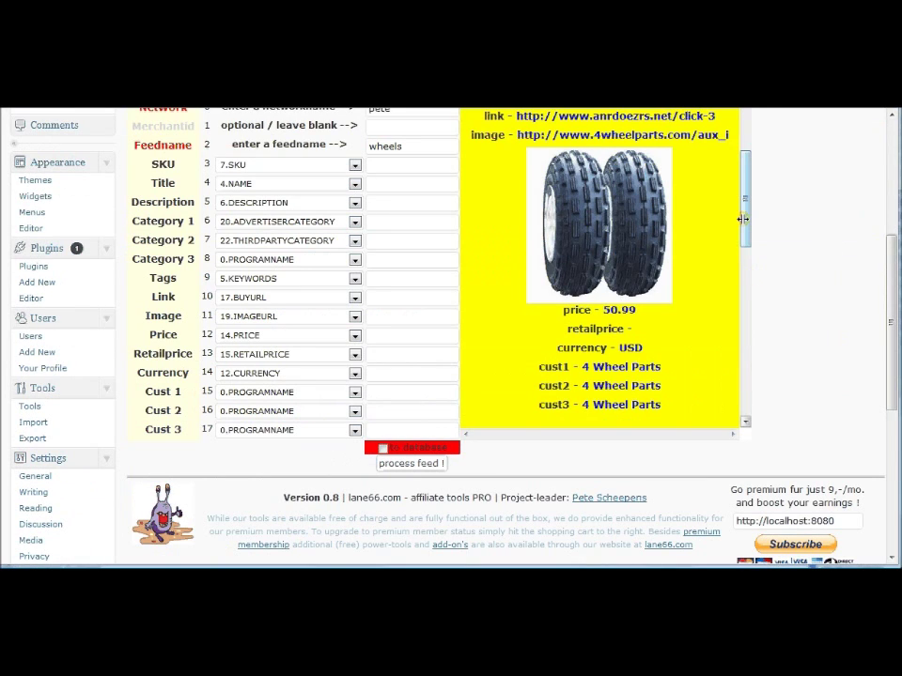
{"action": "scroll", "coordinate": [750, 396], "scroll_direction": "down", "scroll_amount": 1}
{"action": "scroll", "coordinate": [749, 397], "scroll_direction": "down", "scroll_amount": 1}
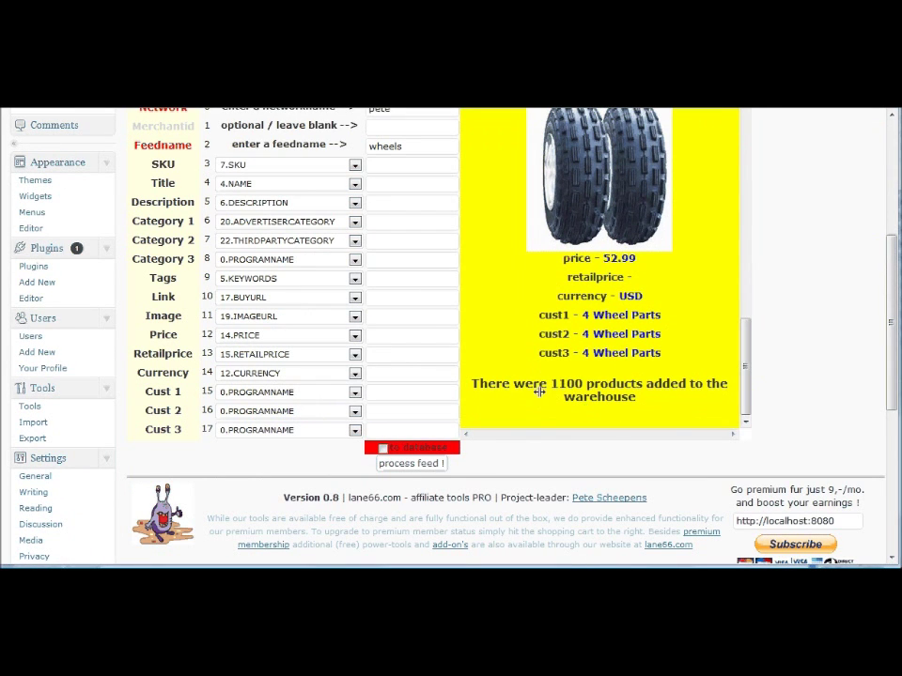
{"action": "scroll", "coordinate": [157, 446], "scroll_direction": "down", "scroll_amount": 5}
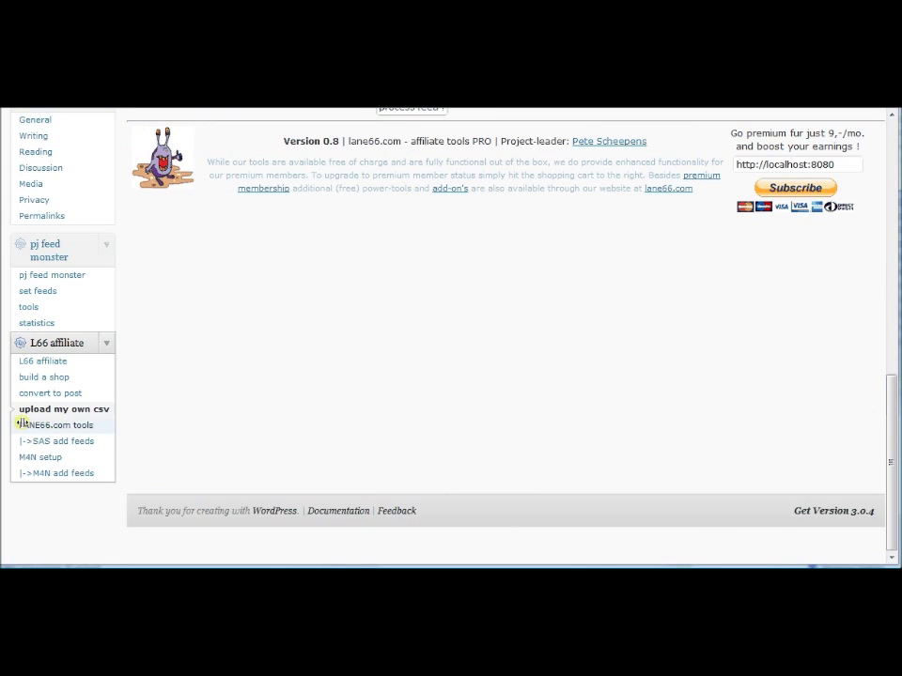
- In the lane66 pagebuilder, title the new shop 'wheelmein' and select the keyword field
{"action": "left_click", "coordinate": [38, 376]}
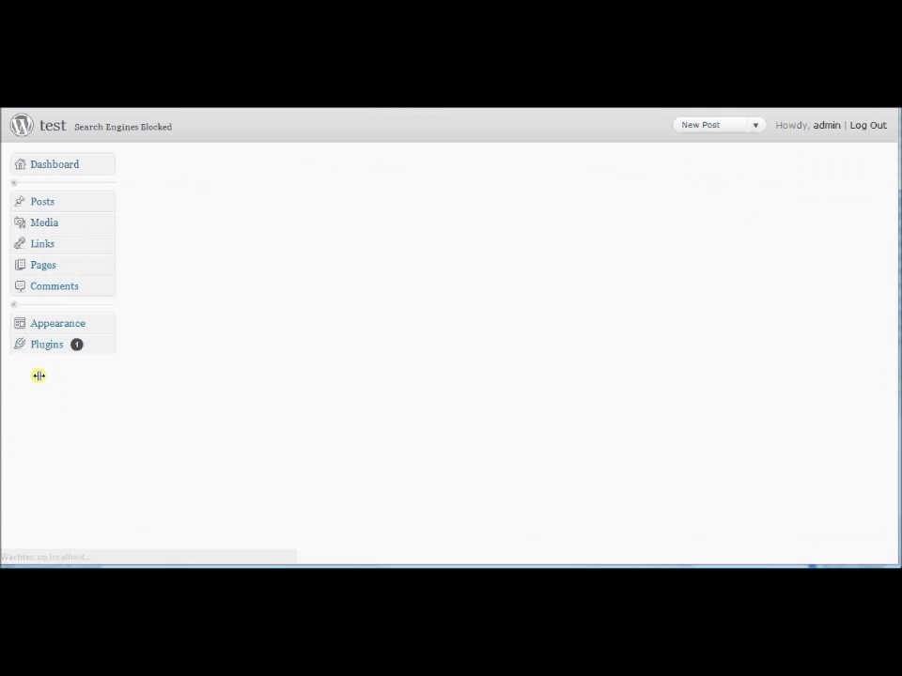
{"action": "scroll", "coordinate": [455, 377], "scroll_direction": "down", "scroll_amount": 2}
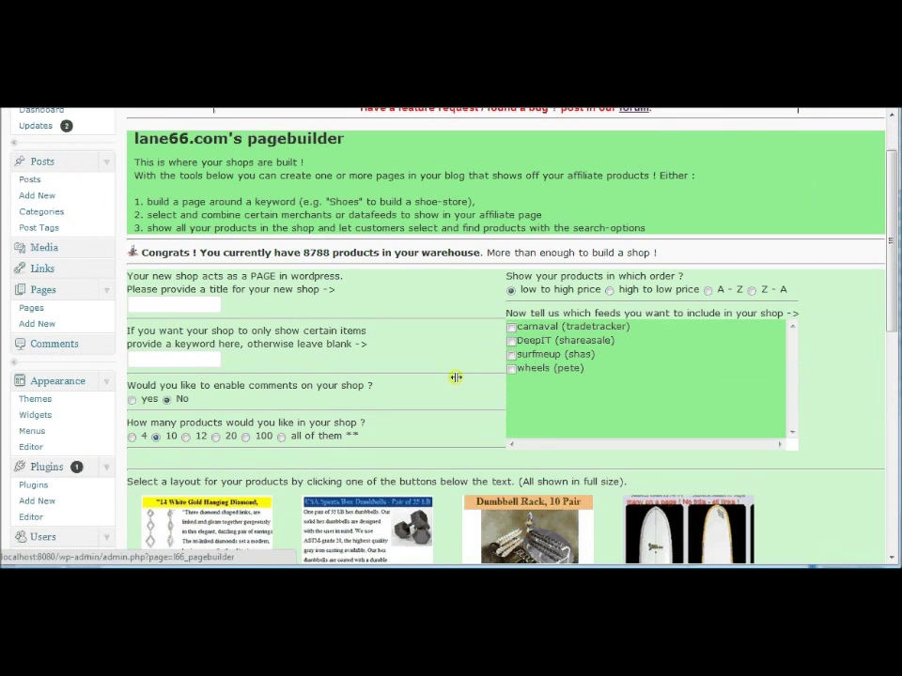
{"action": "left_click", "coordinate": [158, 300]}
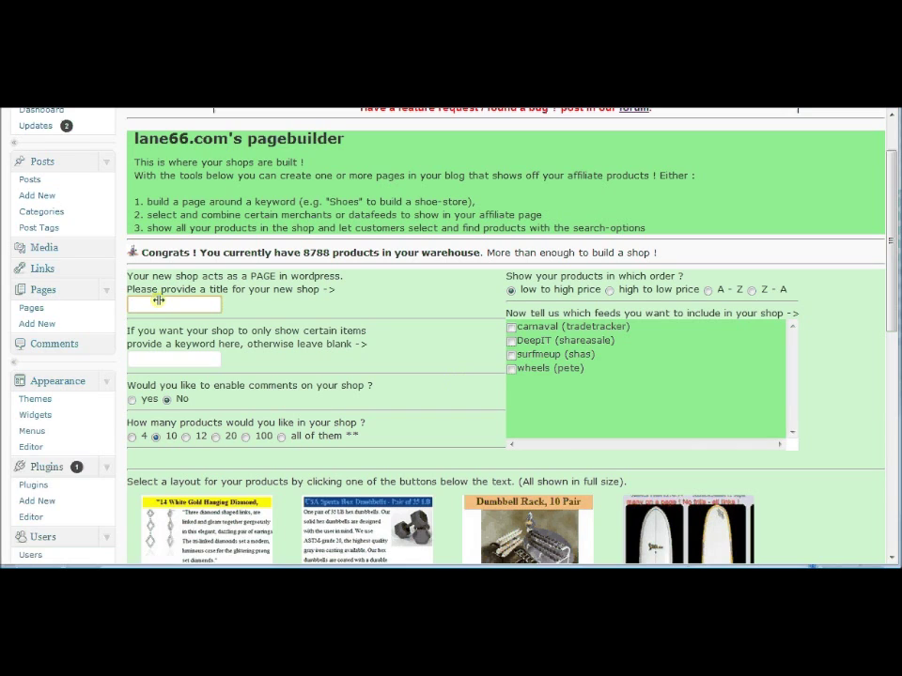
{"action": "type", "text": "wheelsho"}
{"action": "type", "text": "in"}
{"action": "left_click", "coordinate": [145, 356]}
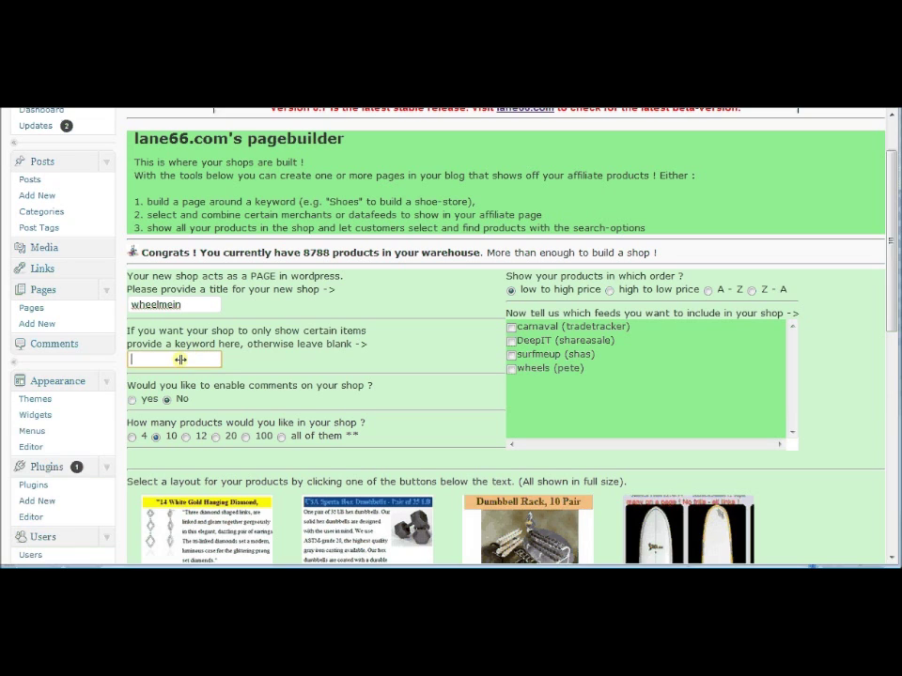
{"action": "left_click", "coordinate": [179, 359]}
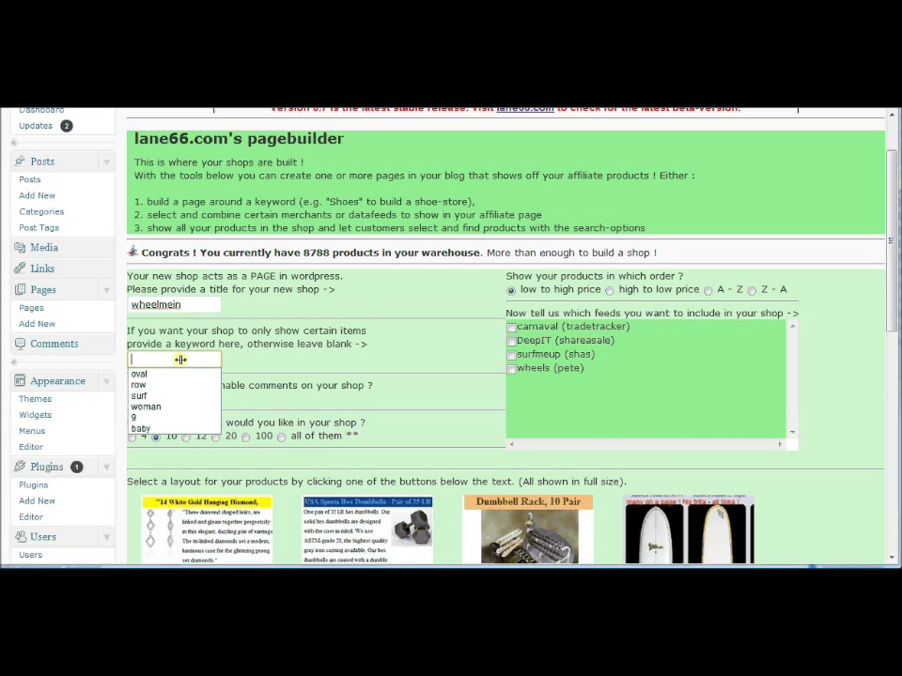
- Build the wheelmein shop with keyword 'wheel', the wheels feed, and picture-only 160x200 layout [4]
{"action": "type", "text": "whee"}
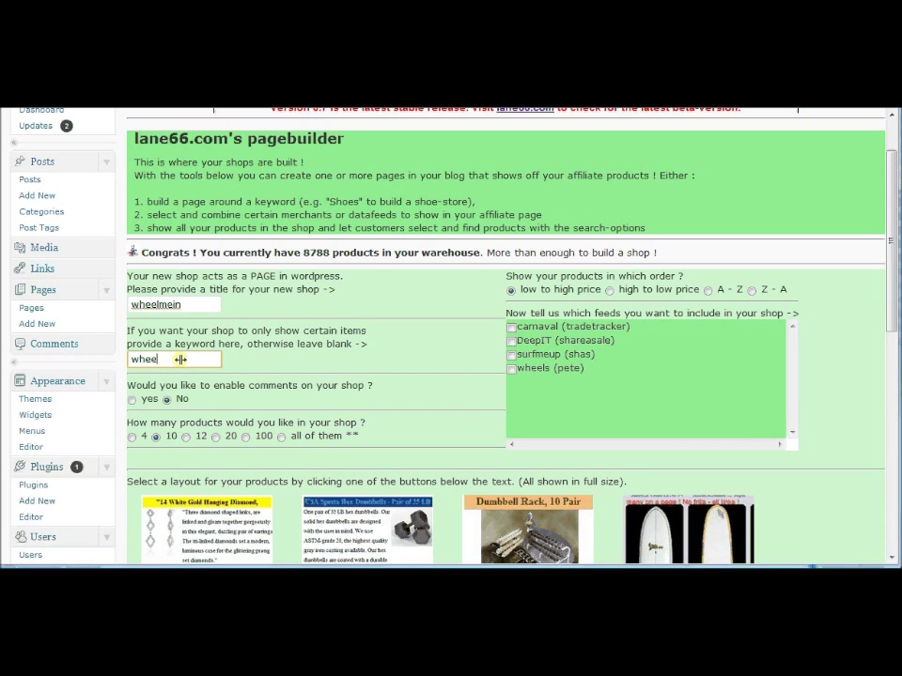
{"action": "type", "text": "l"}
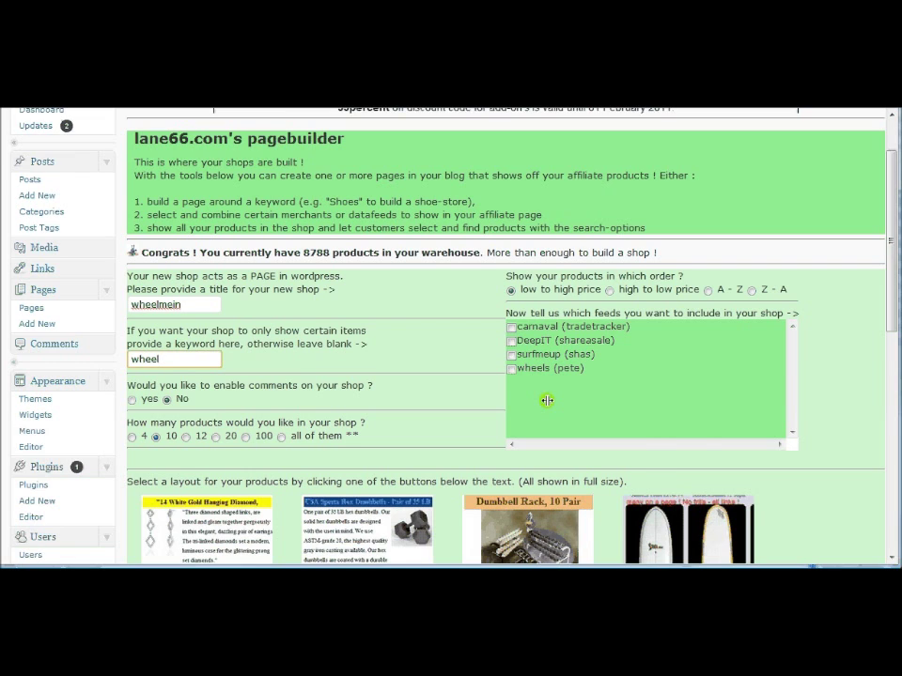
{"action": "scroll", "coordinate": [546, 400], "scroll_direction": "down", "scroll_amount": 2}
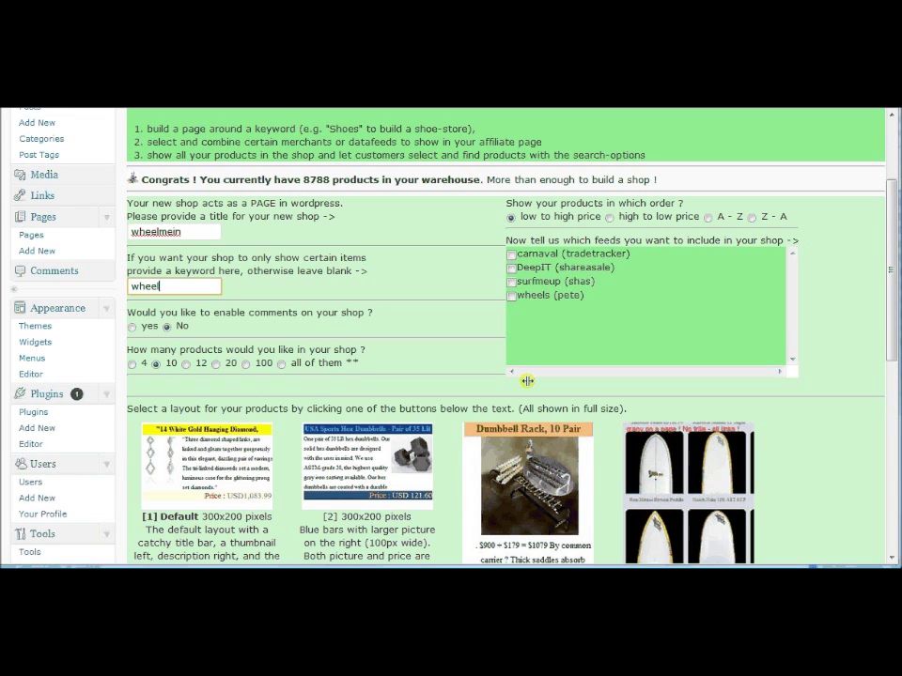
{"action": "left_click", "coordinate": [512, 295]}
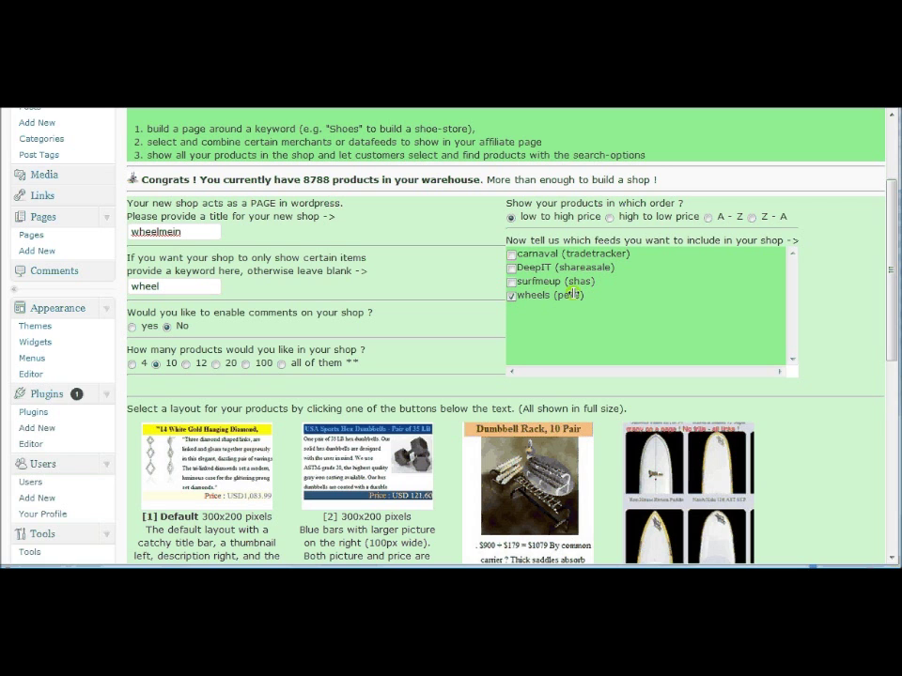
{"action": "scroll", "coordinate": [565, 322], "scroll_direction": "down", "scroll_amount": 3}
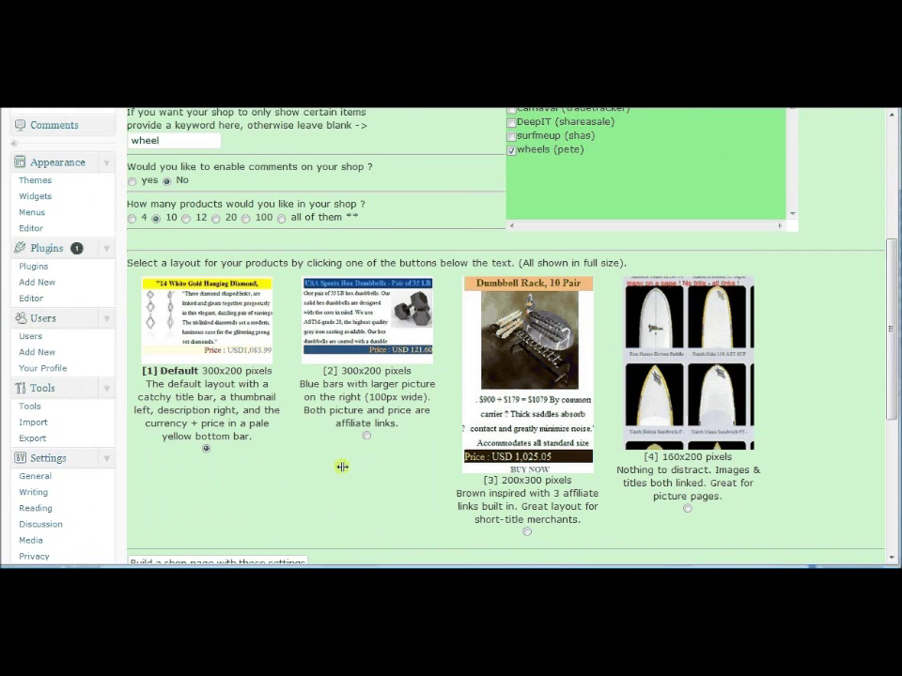
{"action": "scroll", "coordinate": [503, 364], "scroll_direction": "down", "scroll_amount": 2}
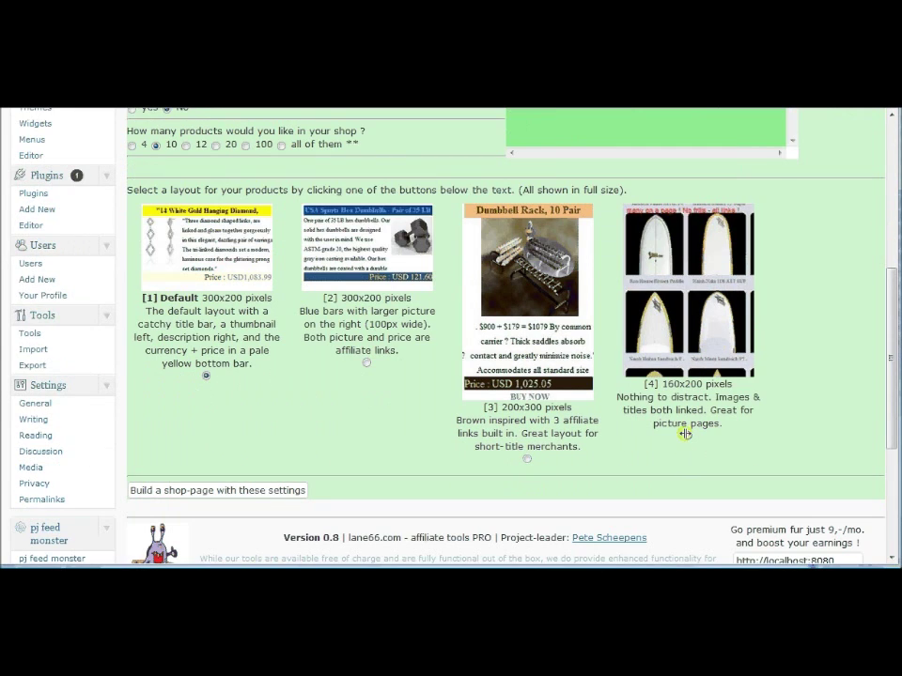
{"action": "left_click", "coordinate": [687, 435]}
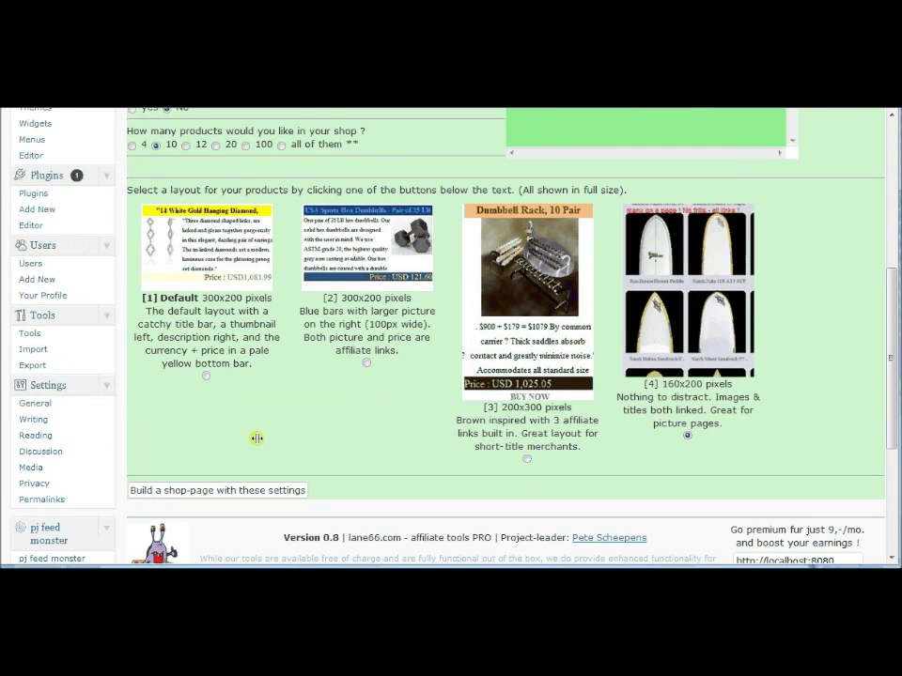
{"action": "left_click", "coordinate": [198, 489]}
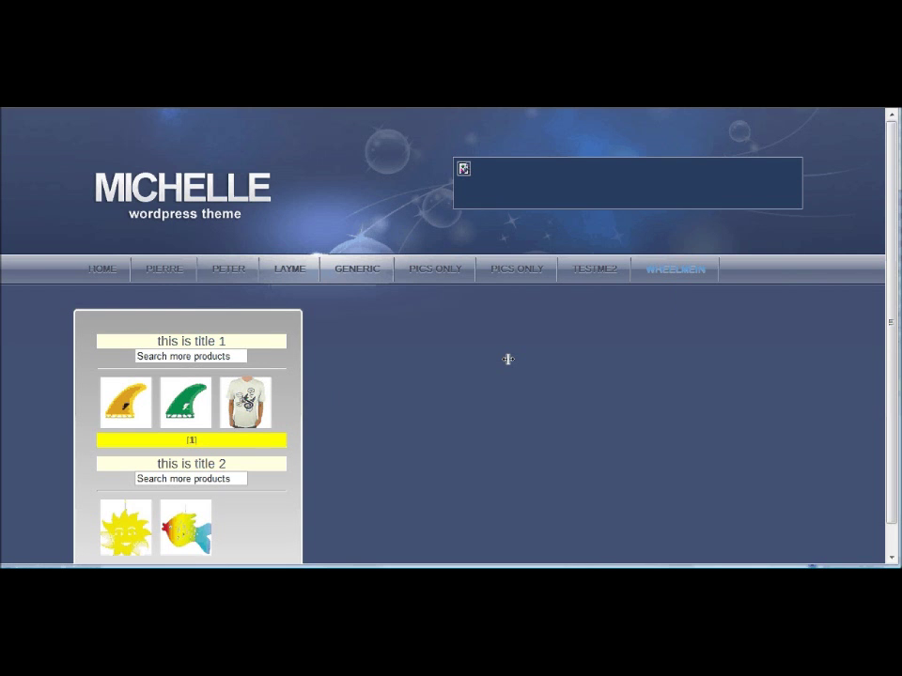
- Browse the wheelmein grid, open the ITP SS212 Platinum wheel's $137.99 retailer page, and return
{"action": "scroll", "coordinate": [507, 359], "scroll_direction": "down", "scroll_amount": 2}
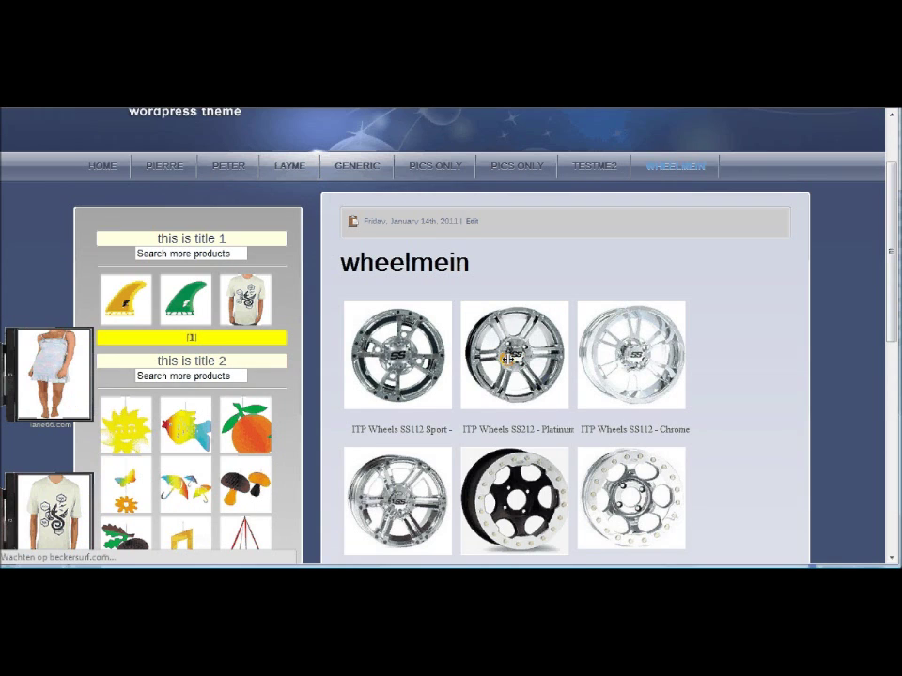
{"action": "scroll", "coordinate": [507, 358], "scroll_direction": "down", "scroll_amount": 1}
{"action": "scroll", "coordinate": [504, 358], "scroll_direction": "down", "scroll_amount": 2}
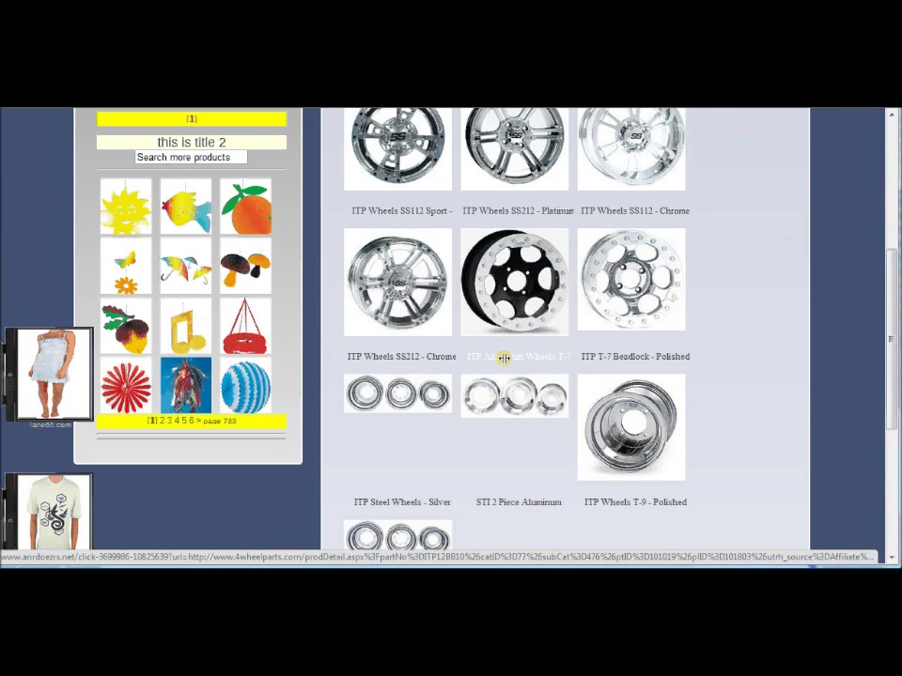
{"action": "scroll", "coordinate": [503, 358], "scroll_direction": "up", "scroll_amount": 1}
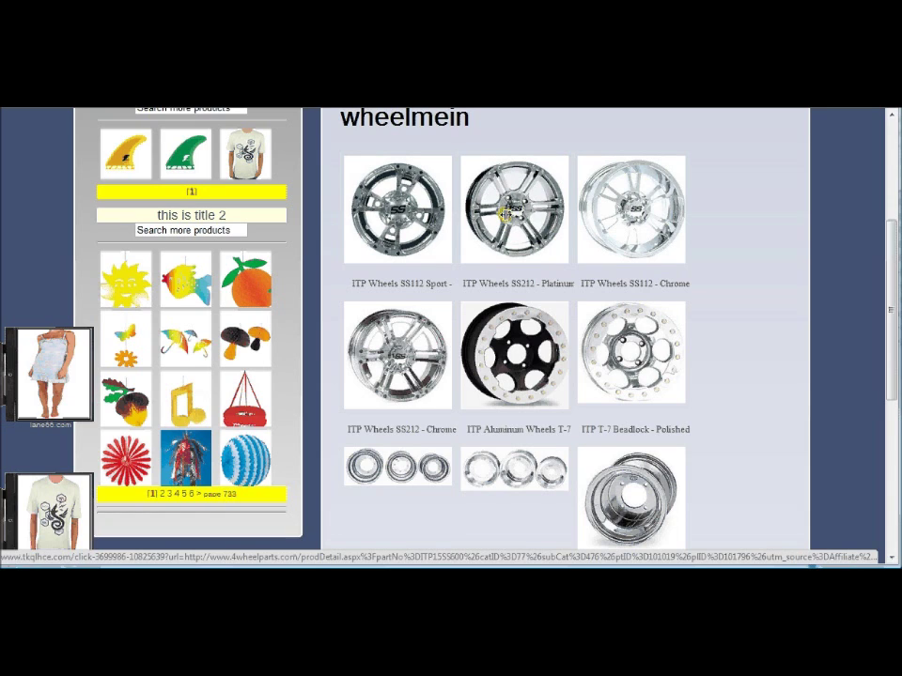
{"action": "left_click", "coordinate": [504, 214]}
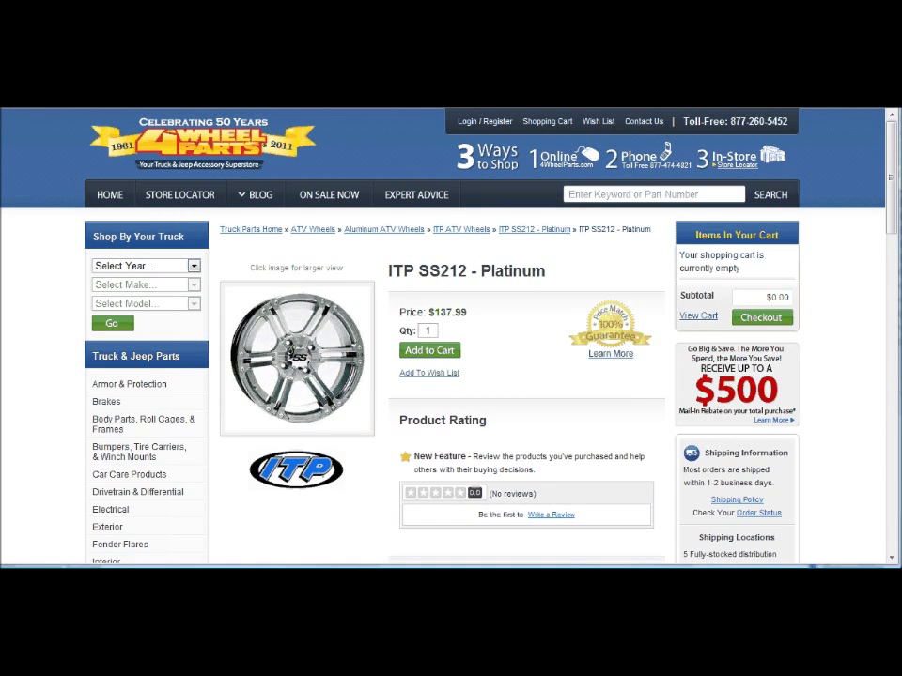
{"action": "key", "text": "alt+Left"}
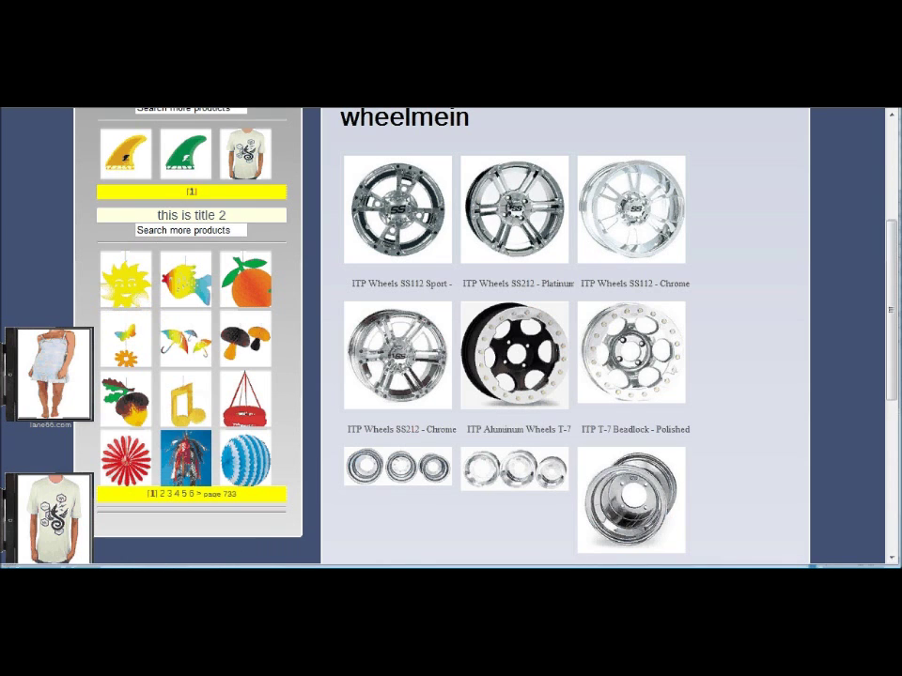
- Back in the pagebuilder, enter shop title 'shop2' with keyword 'wheel'
{"action": "key", "text": "alt+Left"}
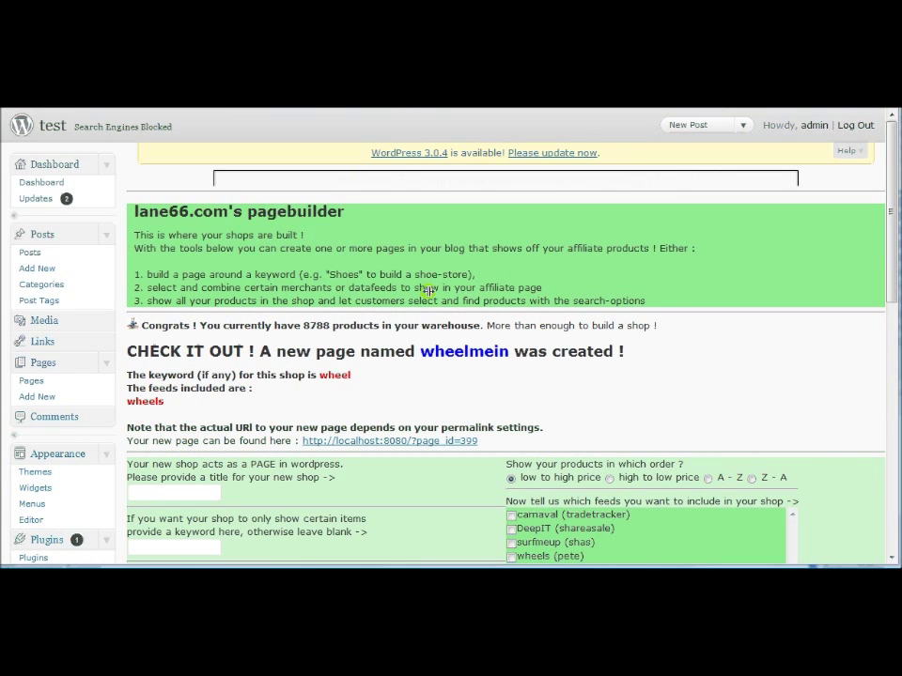
{"action": "scroll", "coordinate": [422, 299], "scroll_direction": "down", "scroll_amount": 10}
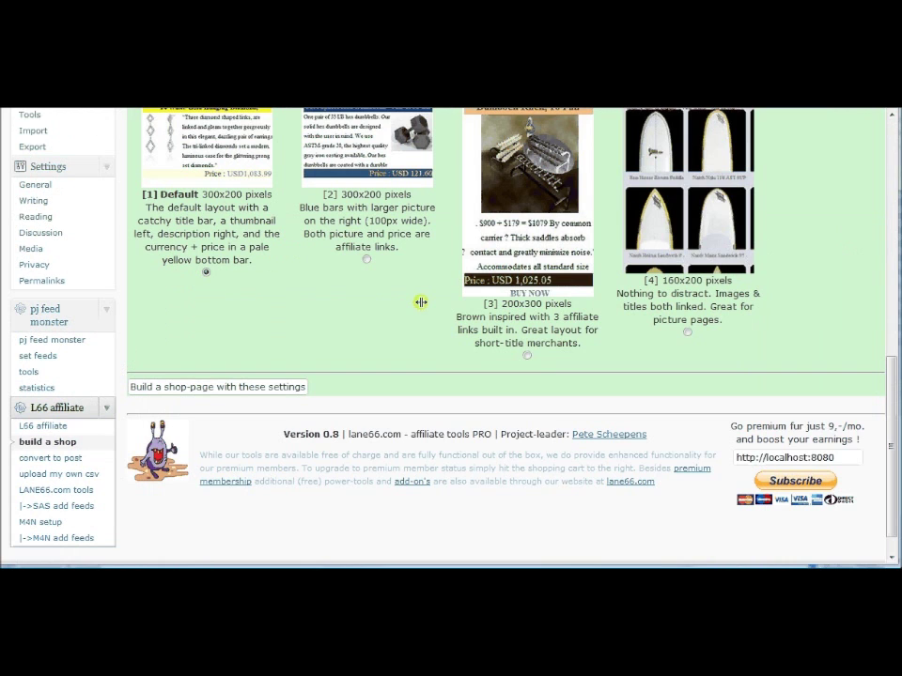
{"action": "scroll", "coordinate": [421, 301], "scroll_direction": "down", "scroll_amount": 1}
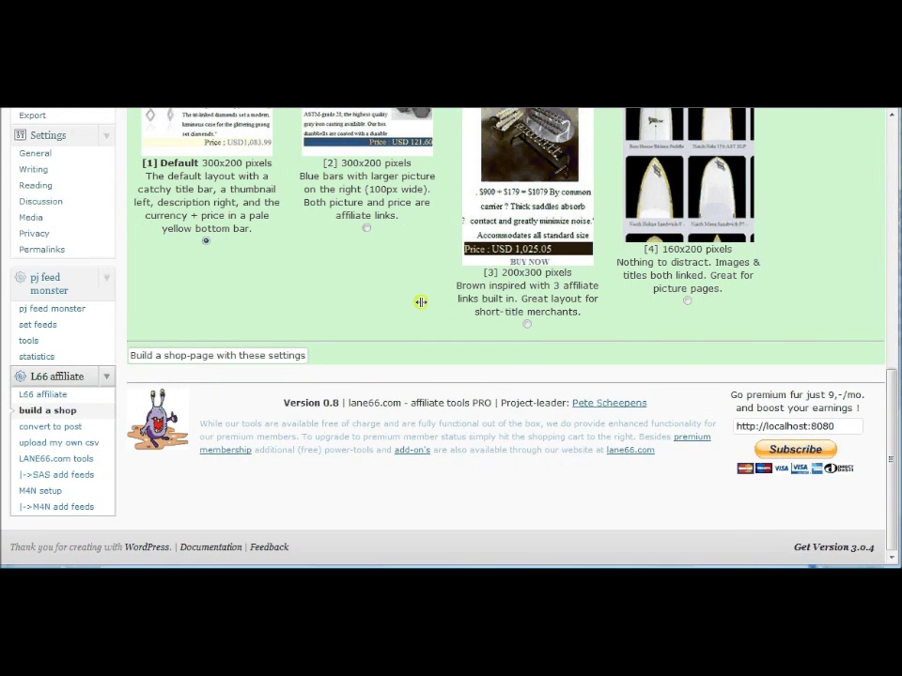
{"action": "scroll", "coordinate": [421, 302], "scroll_direction": "up", "scroll_amount": 10}
{"action": "left_click", "coordinate": [208, 243]}
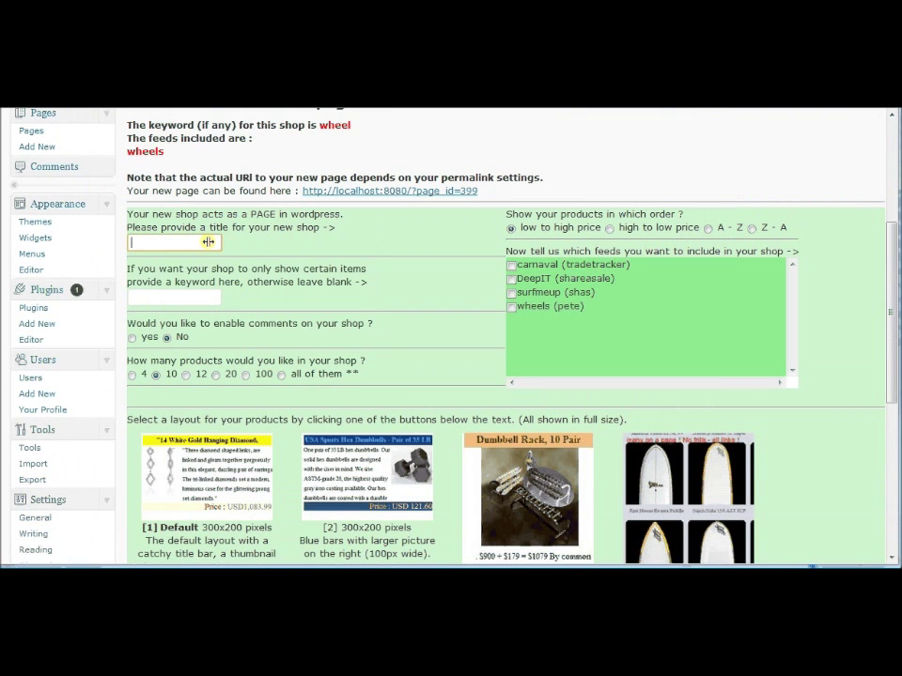
{"action": "type", "text": "shop2"}
{"action": "key", "text": "Tab"}
{"action": "type", "text": "wheel"}
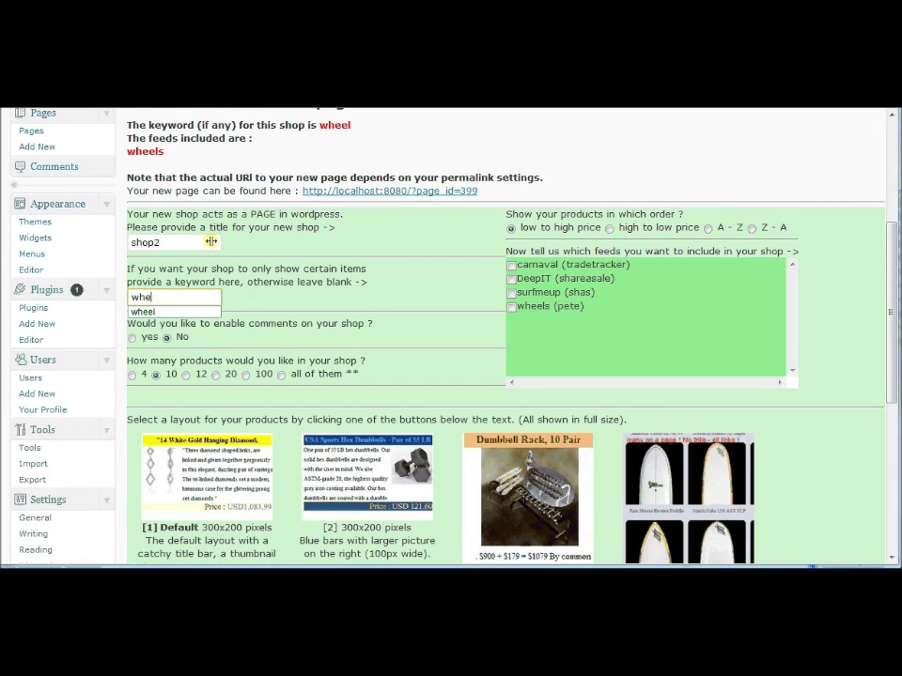
{"action": "left_click", "coordinate": [263, 322]}
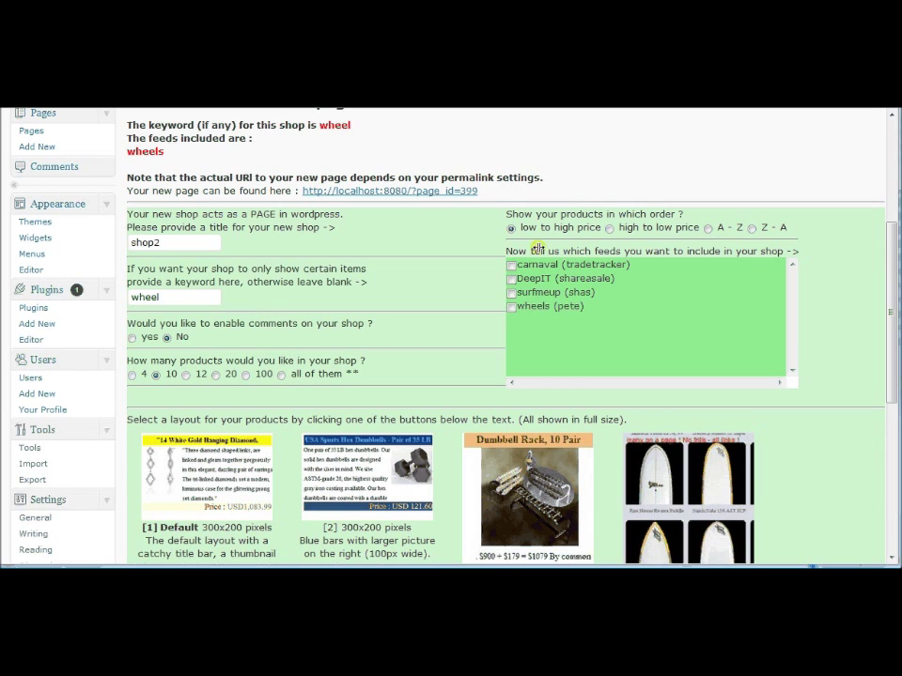
- Sort high to low price, include the wheels feed, choose blue-bar 300x200 layout [2], and build
{"action": "left_click", "coordinate": [609, 228]}
{"action": "left_click", "coordinate": [511, 307]}
{"action": "scroll", "coordinate": [515, 348], "scroll_direction": "down", "scroll_amount": 3}
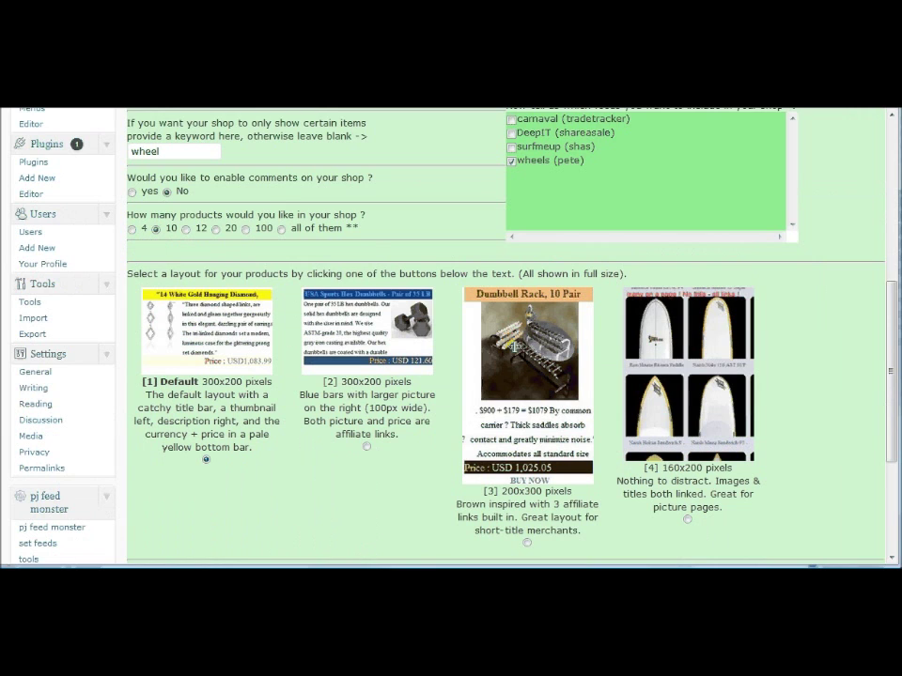
{"action": "left_click", "coordinate": [366, 446]}
{"action": "scroll", "coordinate": [340, 463], "scroll_direction": "down", "scroll_amount": 5}
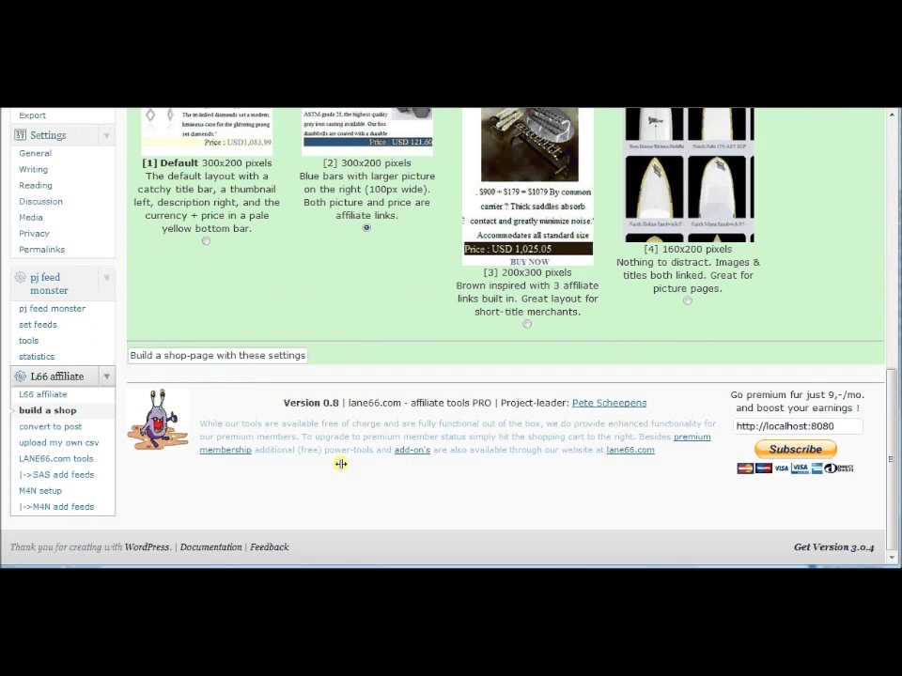
{"action": "left_click", "coordinate": [203, 356]}
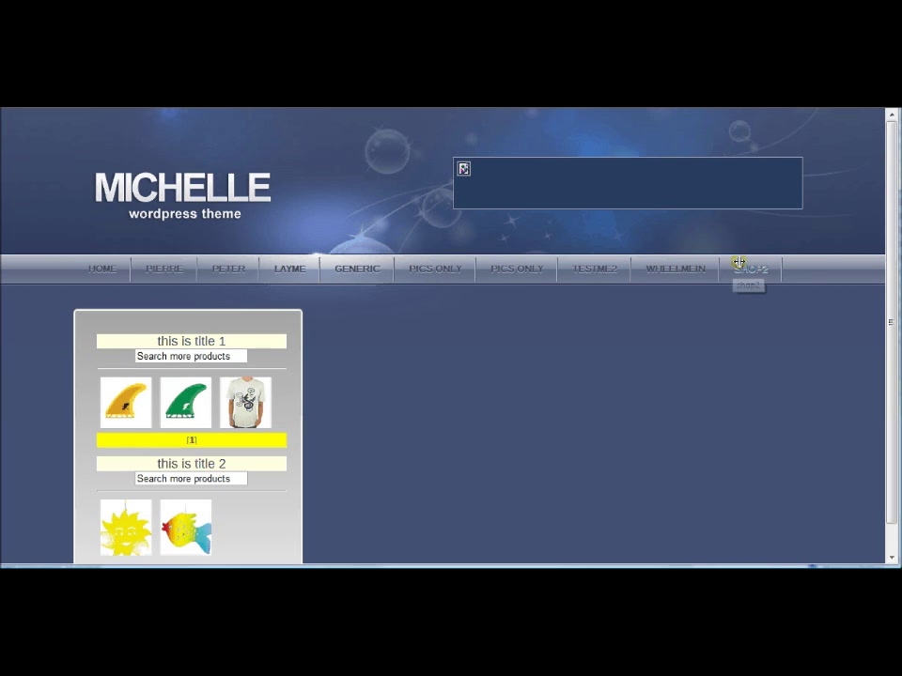
- Open SHOP2 on the site and scroll its blue-bar wheel listings with USD prices
{"action": "left_click", "coordinate": [743, 263]}
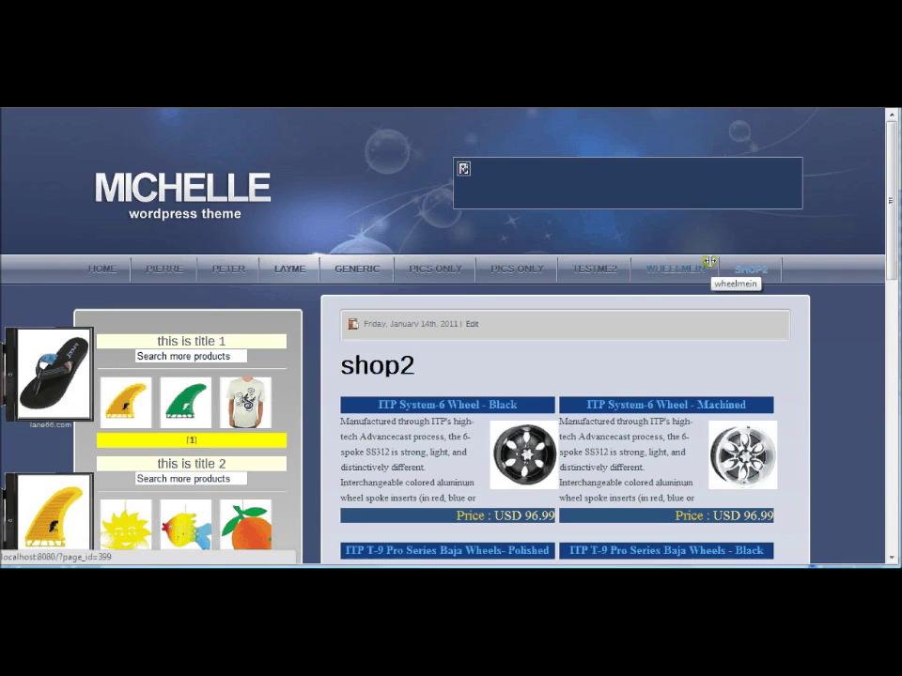
{"action": "scroll", "coordinate": [688, 359], "scroll_direction": "down", "scroll_amount": 2}
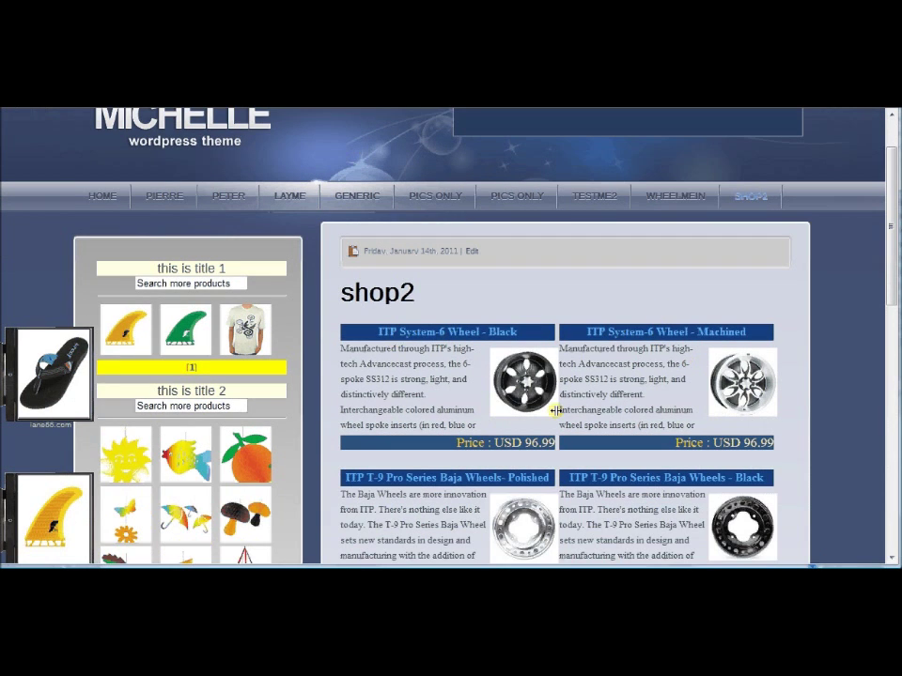
{"action": "scroll", "coordinate": [625, 404], "scroll_direction": "down", "scroll_amount": 1}
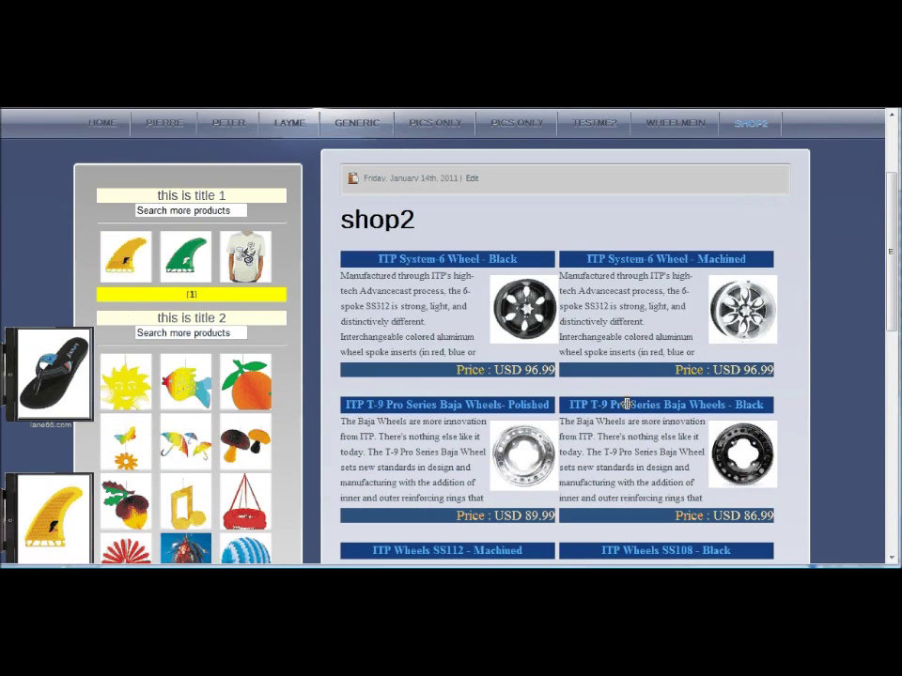
{"action": "scroll", "coordinate": [627, 404], "scroll_direction": "down", "scroll_amount": 1}
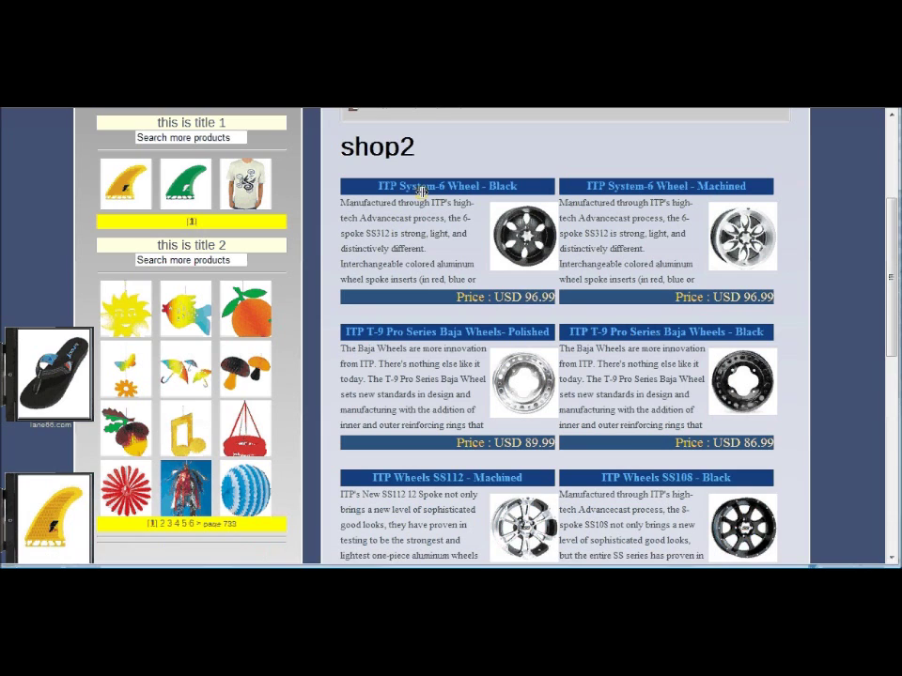
- Follow a wheel's affiliate link, then return to the pagebuilder's shop2 confirmation
{"action": "left_click", "coordinate": [502, 232]}
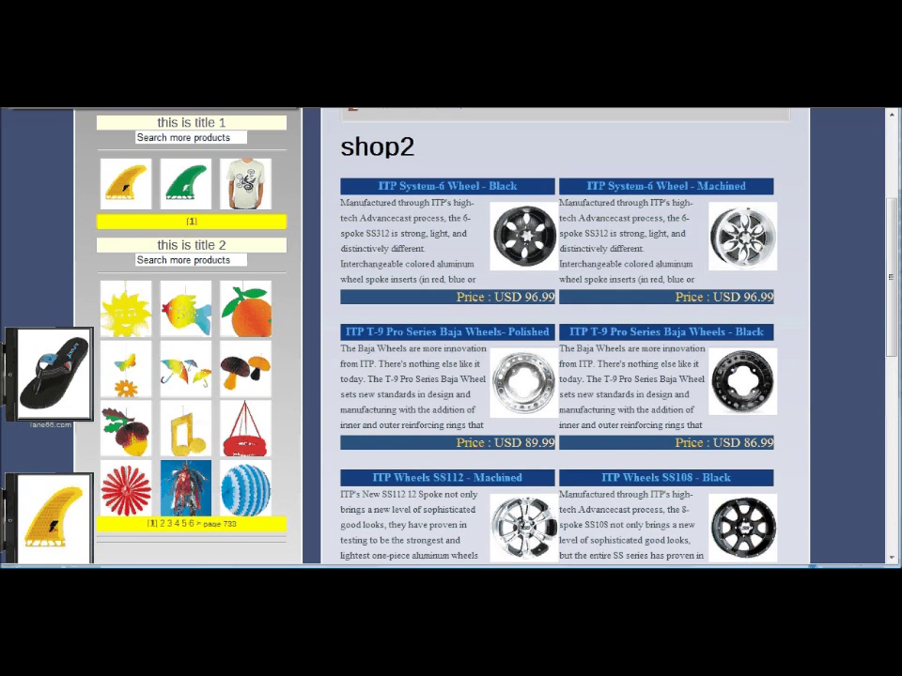
{"action": "scroll", "coordinate": [324, 313], "scroll_direction": "up", "scroll_amount": 3}
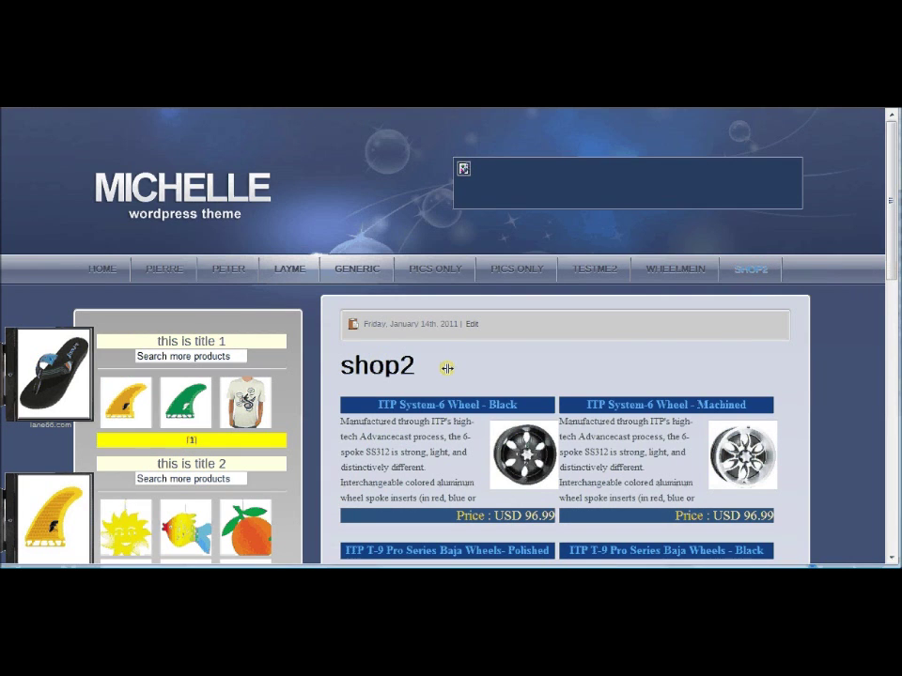
{"action": "scroll", "coordinate": [447, 368], "scroll_direction": "down", "scroll_amount": 3}
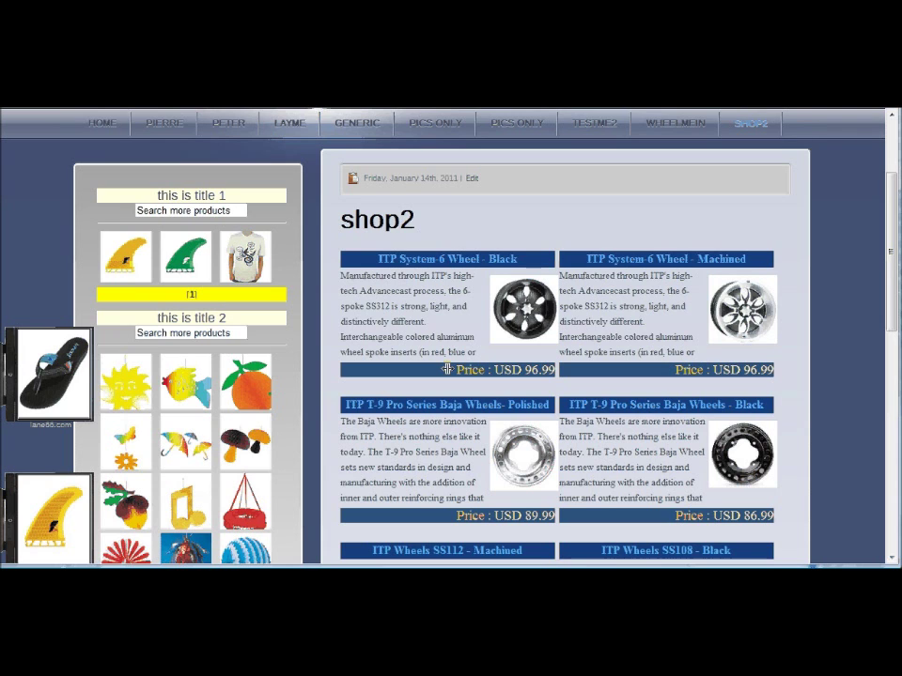
{"action": "scroll", "coordinate": [464, 353], "scroll_direction": "up", "scroll_amount": 3}
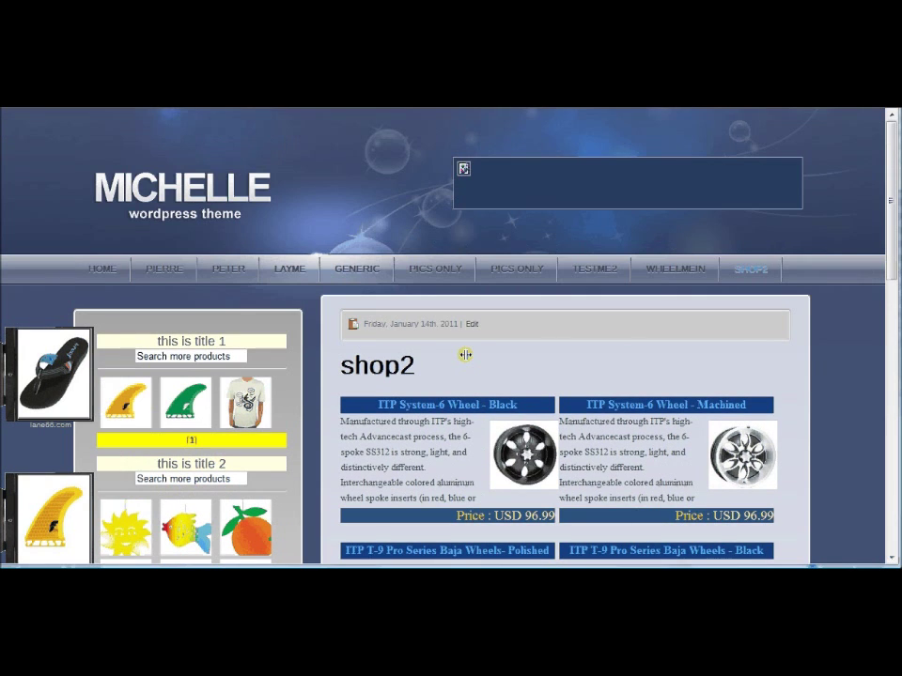
{"action": "key", "text": "alt+Left"}
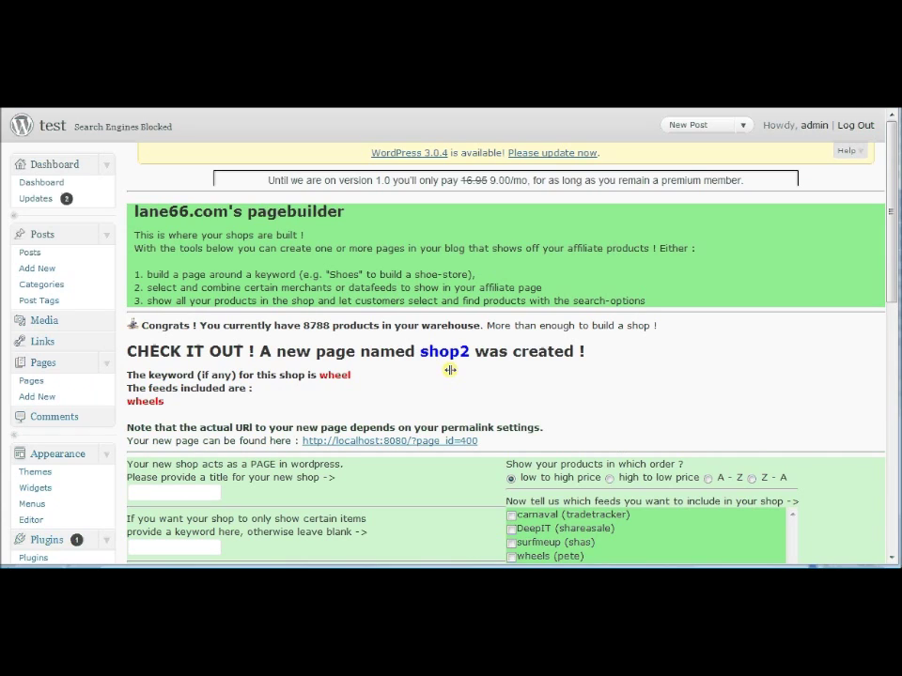